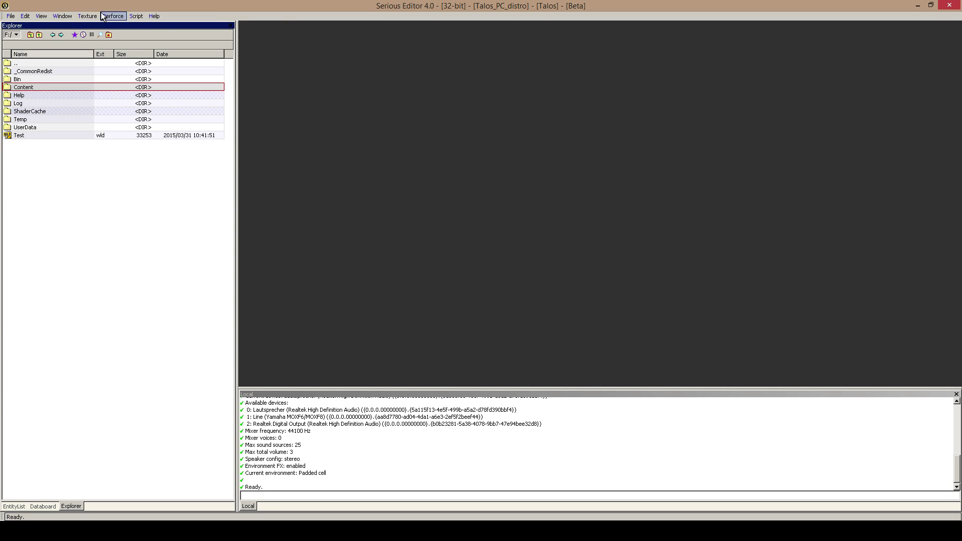
# Create a new world document.
pyautogui.click(25, 16)
pyautogui.moveTo(10, 17)
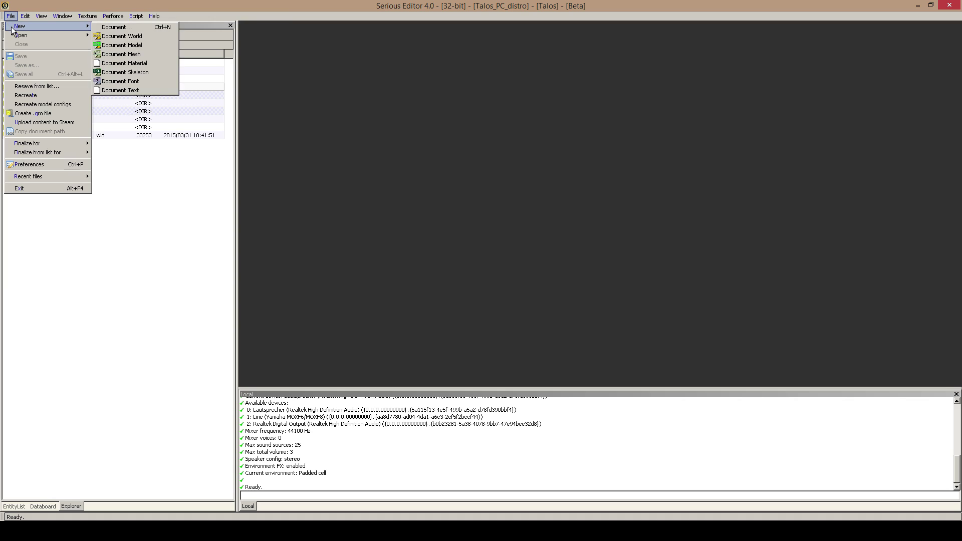
pyautogui.click(151, 37)
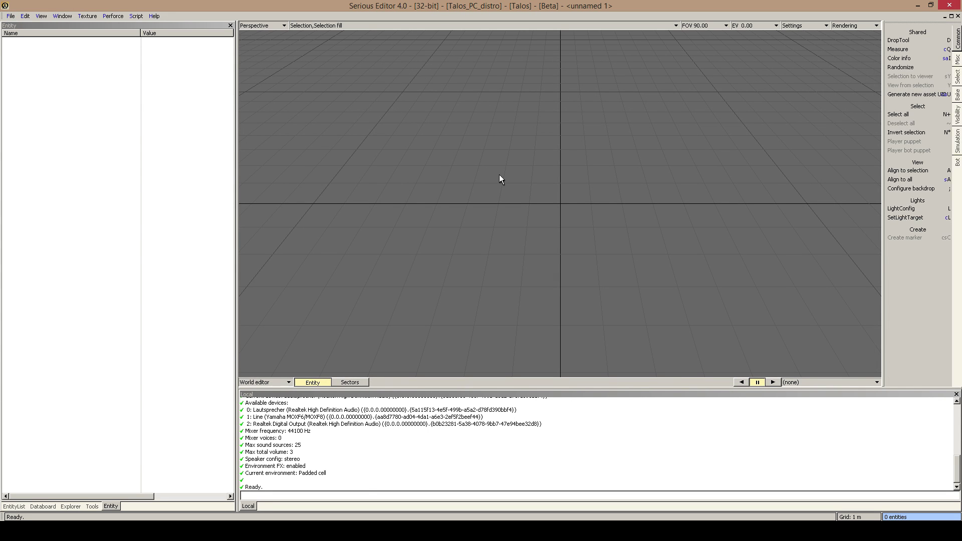
# Place a simple model entity at the origin of the world grid.
pyautogui.moveTo(499, 175)
pyautogui.mouseDown(button='middle')
pyautogui.moveTo(531, 225)
pyautogui.moveTo(561, 236)
pyautogui.moveTo(542, 166)
pyautogui.moveTo(502, 176)
pyautogui.mouseUp(button='middle')
pyautogui.moveTo(499, 174); pyautogui.dragTo(502, 176, button='right')
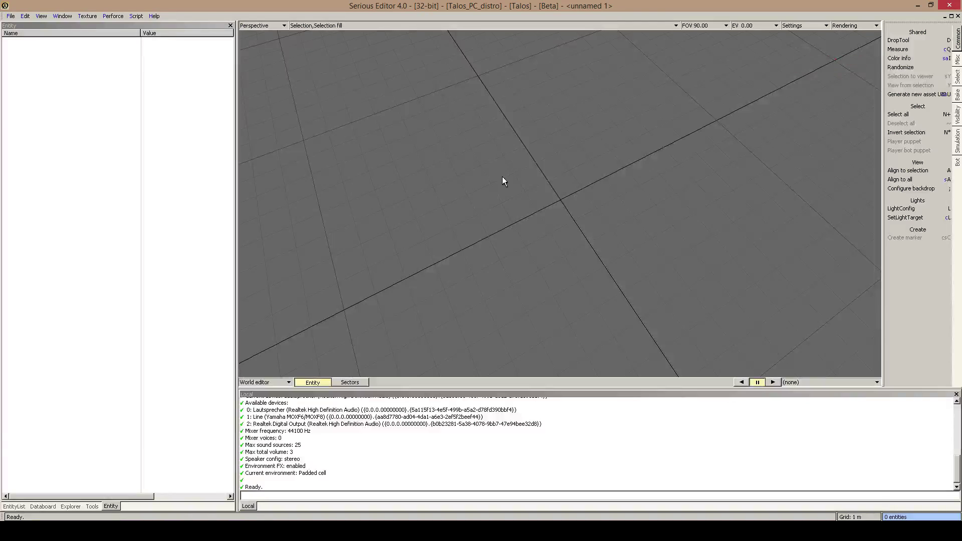
pyautogui.click(559, 200)
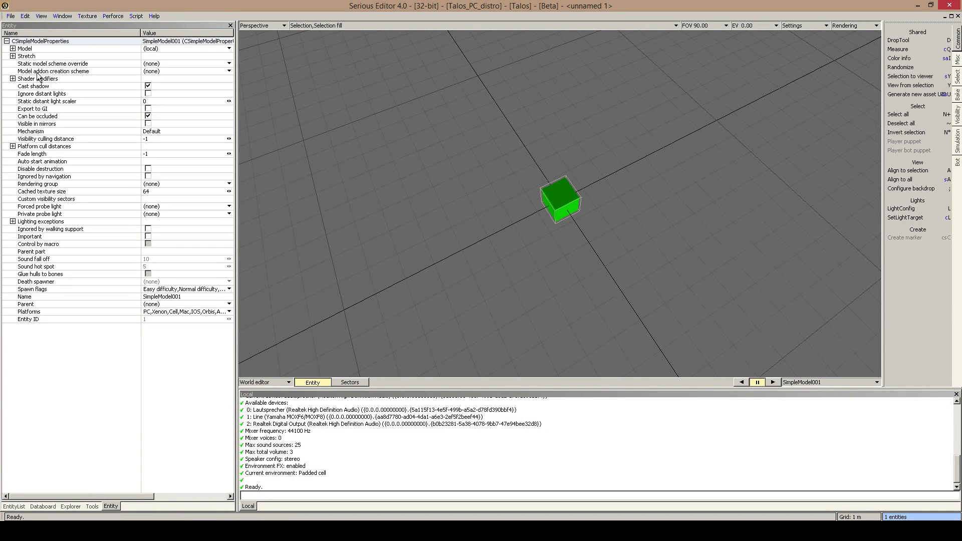
# Assign the model Wall_8x6_b.mdl from Content/Talos/Models/TilePresets/Medieval to the simple model entity.
pyautogui.click(198, 50)
pyautogui.click(182, 65)
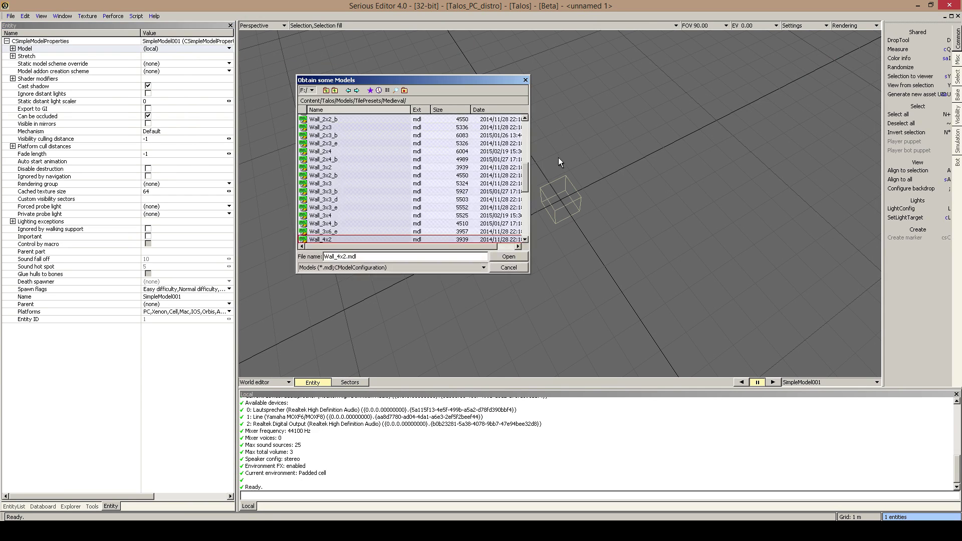
pyautogui.click(361, 199)
pyautogui.scroll(-6, 359, 196)
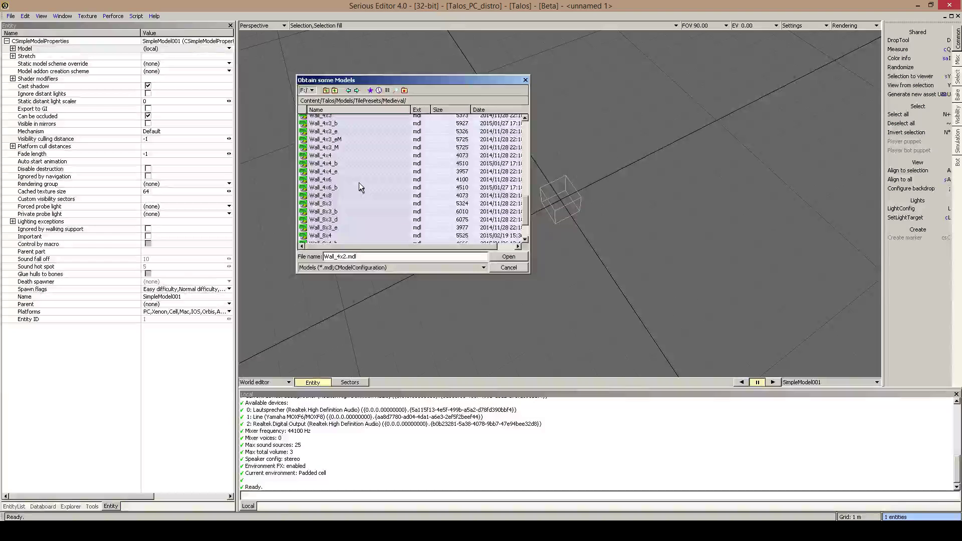
pyautogui.doubleClick(329, 215)
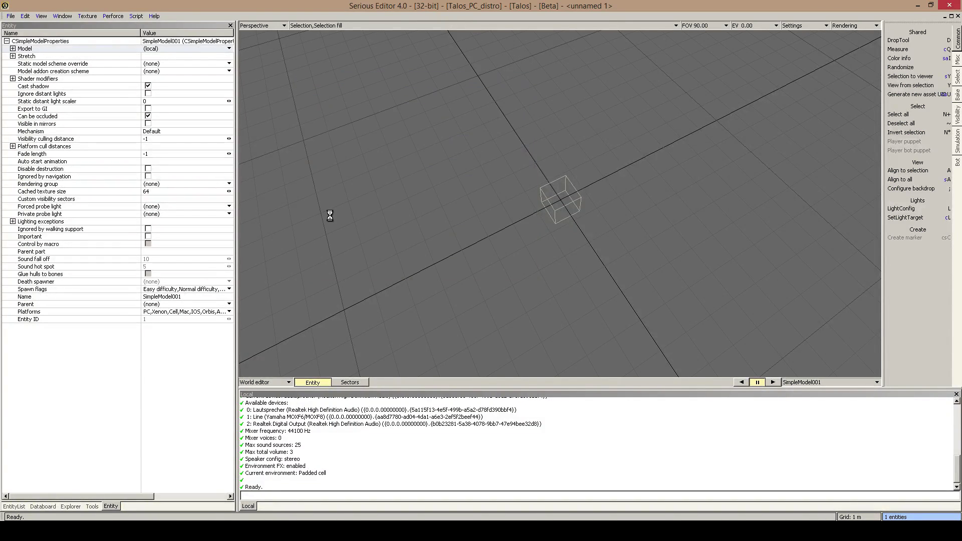
# Rotate the upright wall so that it lies flat and shift it across the grid origin as a floor piece.
pyautogui.moveTo(652, 169); pyautogui.dragTo(643, 139, button='middle')
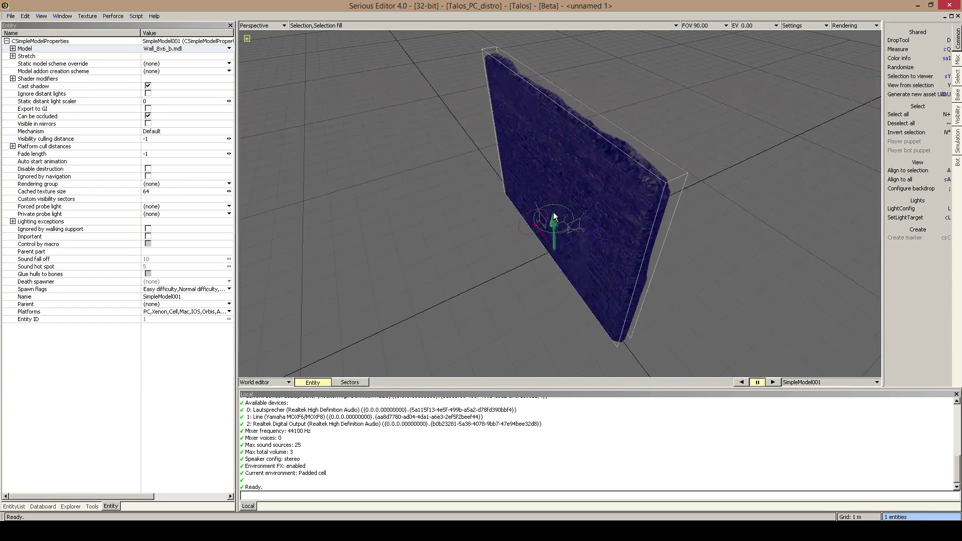
pyautogui.moveTo(520, 219); pyautogui.dragTo(432, 218)
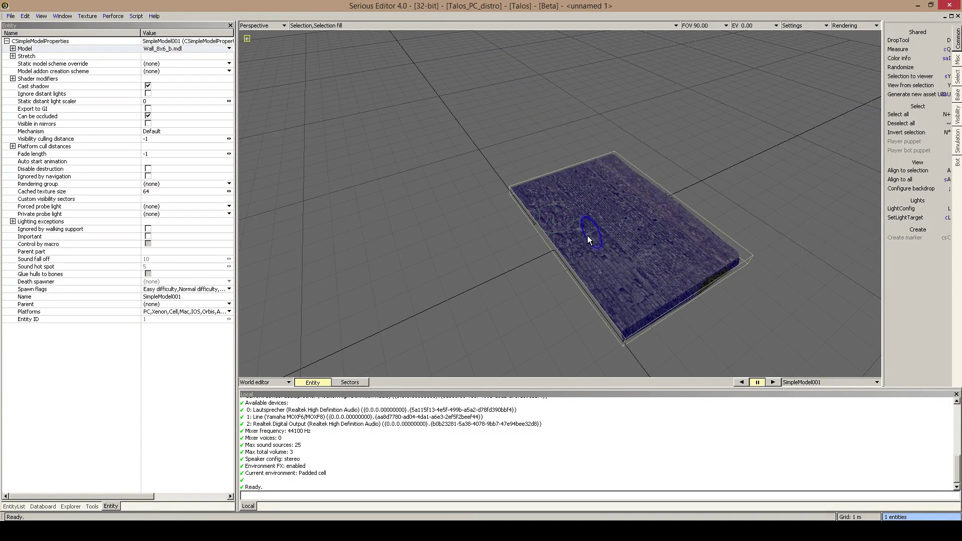
pyautogui.moveTo(588, 236); pyautogui.dragTo(519, 255)
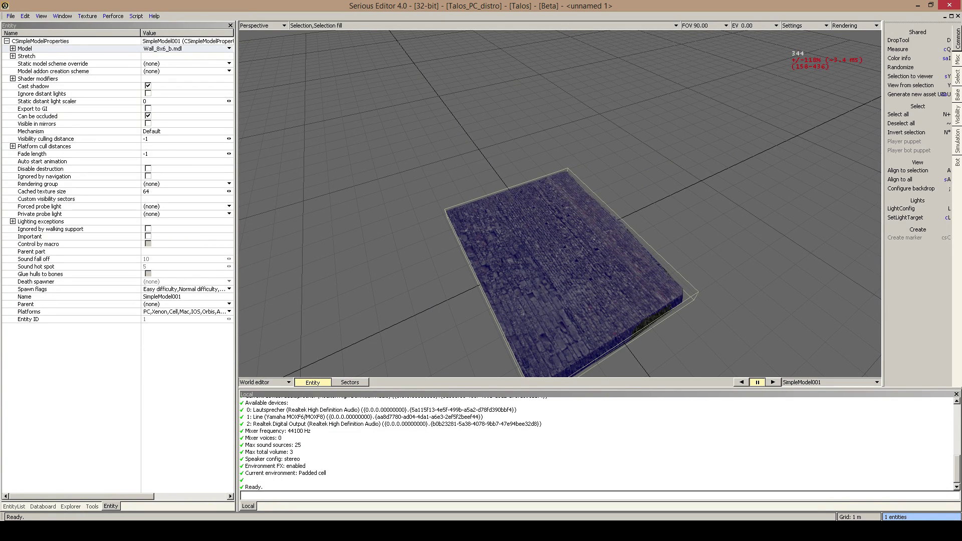
# Run the simulation and inspect the flat wall piece up close.
pyautogui.scroll(8, 609, 198)
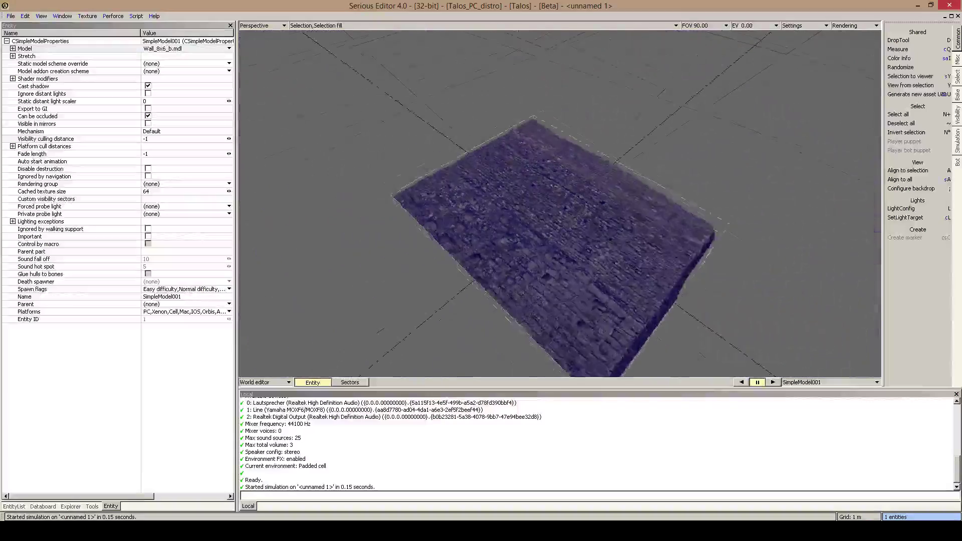
pyautogui.moveTo(479, 299); pyautogui.dragTo(479, 299, button='middle')
pyautogui.keyDown('ctrl'); pyautogui.moveTo(758, 160); pyautogui.dragTo(756, 167); pyautogui.keyUp('ctrl')
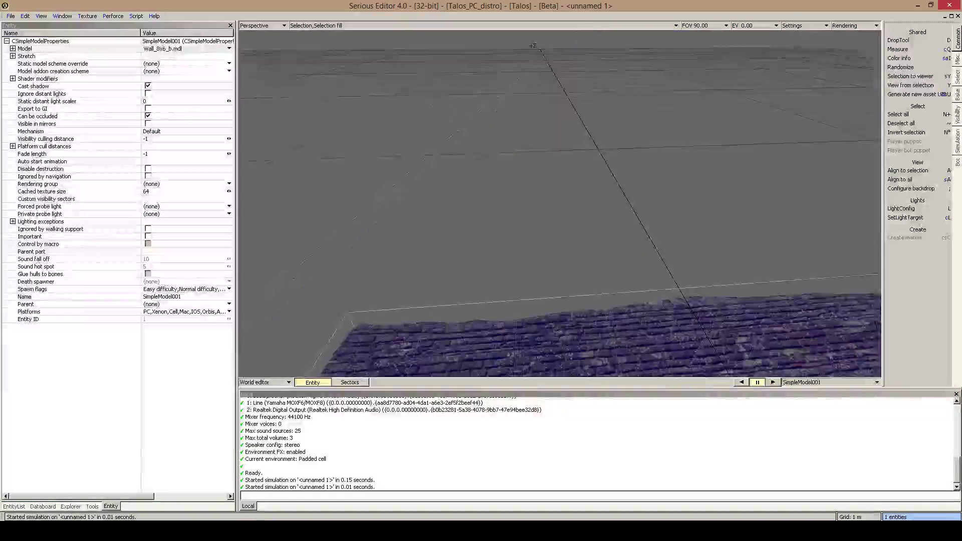
pyautogui.press('s')
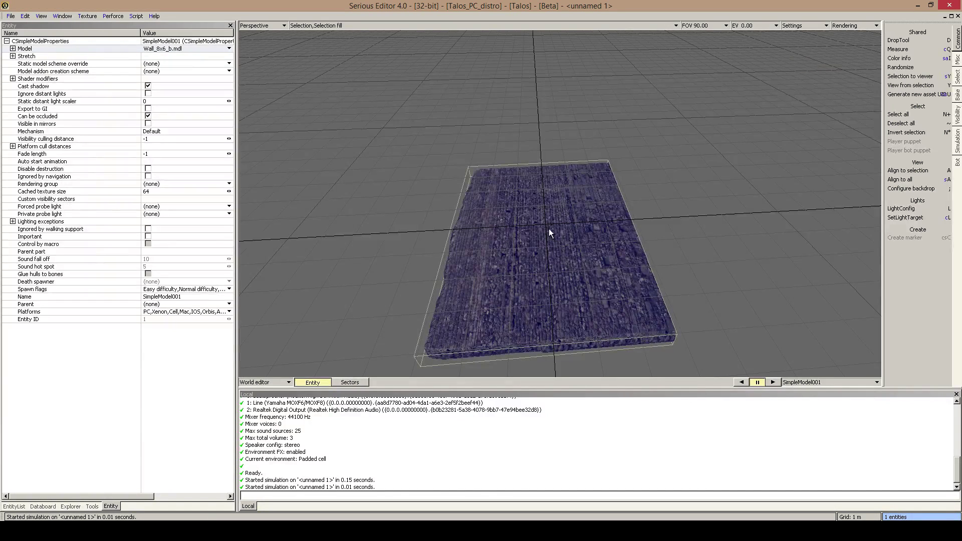
# Copy the flat wall piece and try pasting it at different spots, deleting each pasted copy.
pyautogui.click(575, 245)
pyautogui.press('q')
pyautogui.hotkey('ctrl', 'd')
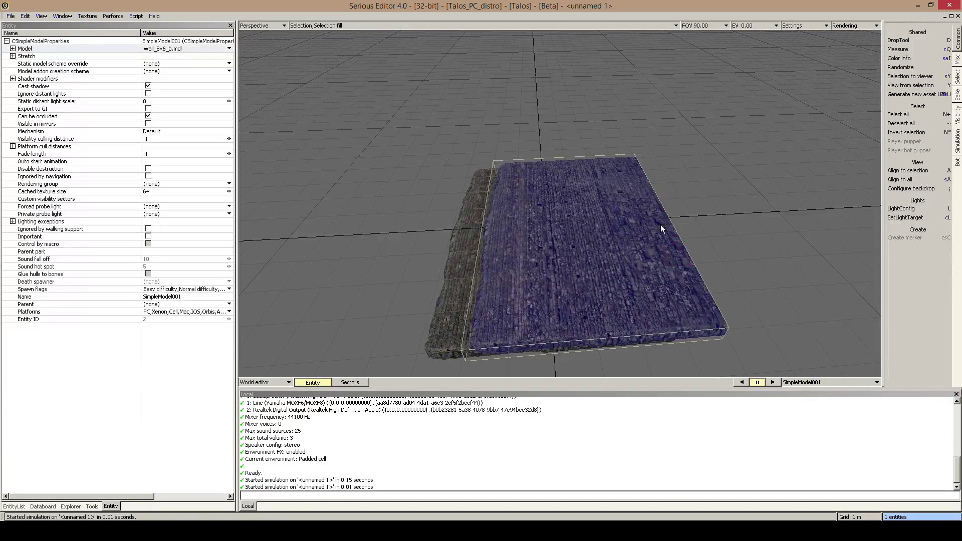
pyautogui.press('Delete')
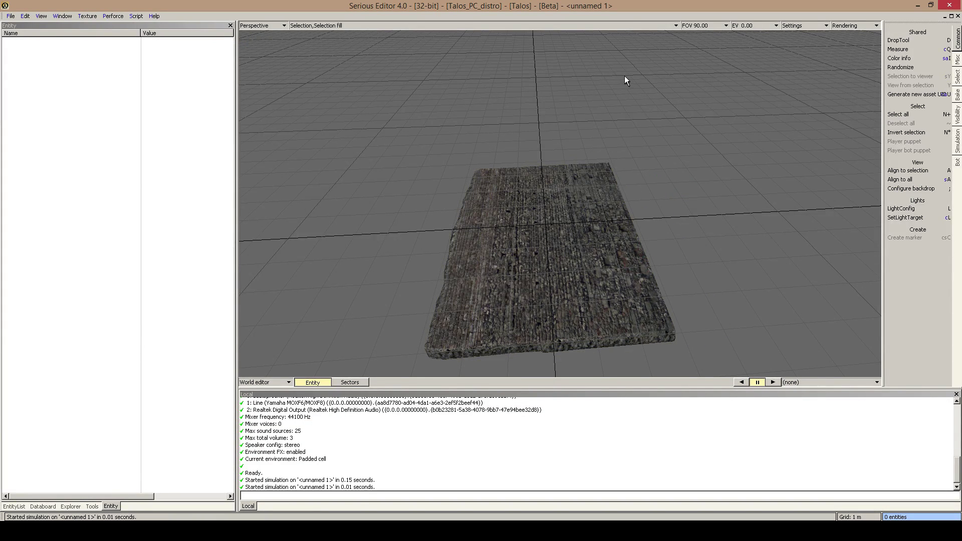
pyautogui.hotkey('ctrl', 'v')
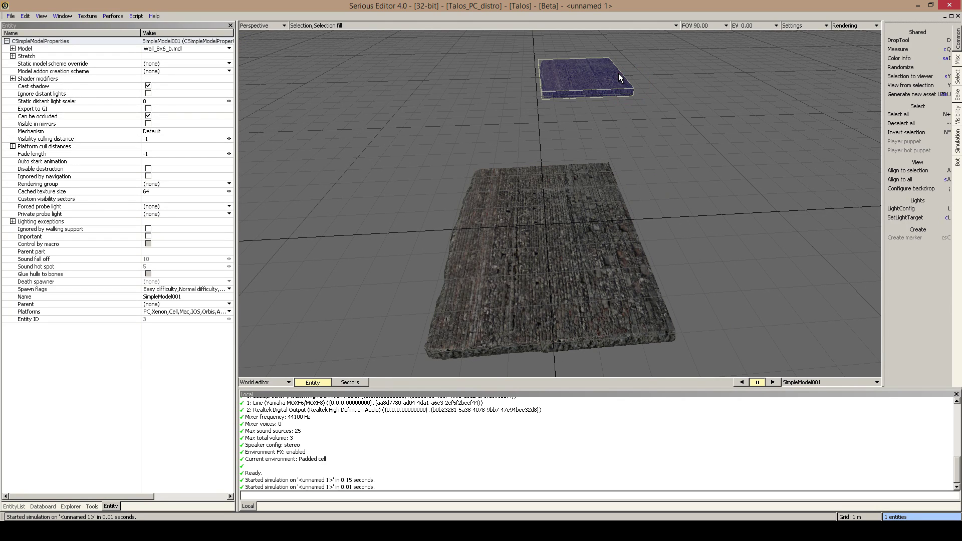
pyautogui.press('Delete')
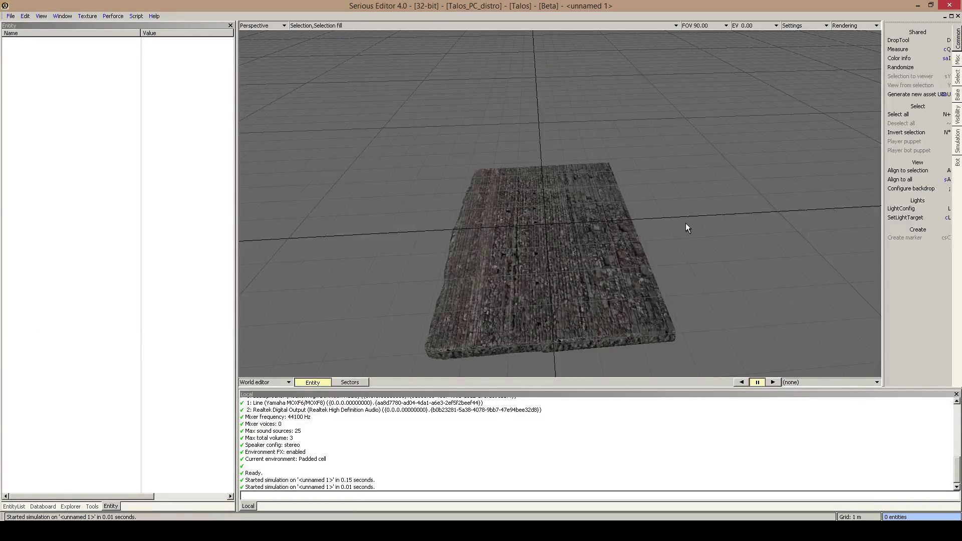
pyautogui.hotkey('ctrl', 'v')
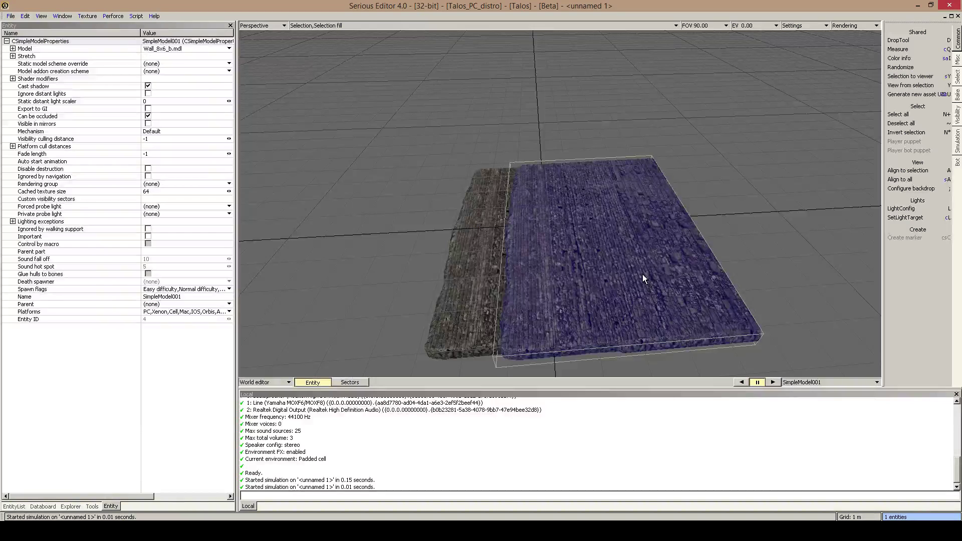
pyautogui.press('Delete')
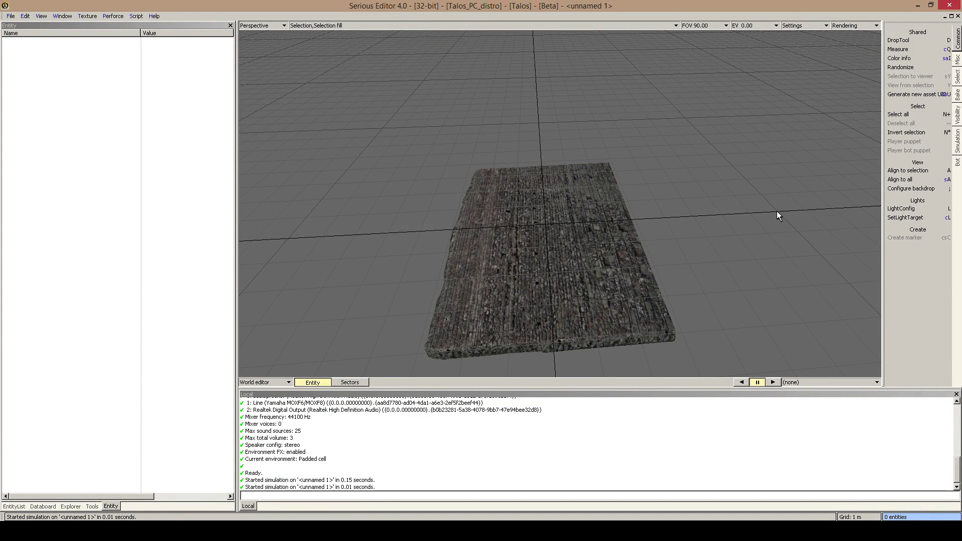
# Duplicate the flat wall piece and align the copy flush against one long side of the original.
pyautogui.hotkey('ctrl', 'z')
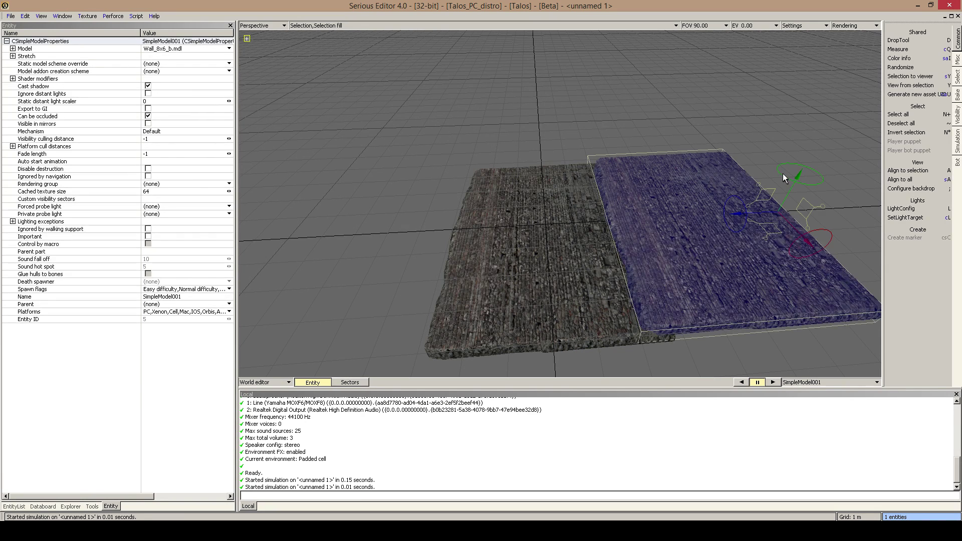
pyautogui.moveTo(798, 173); pyautogui.dragTo(798, 179)
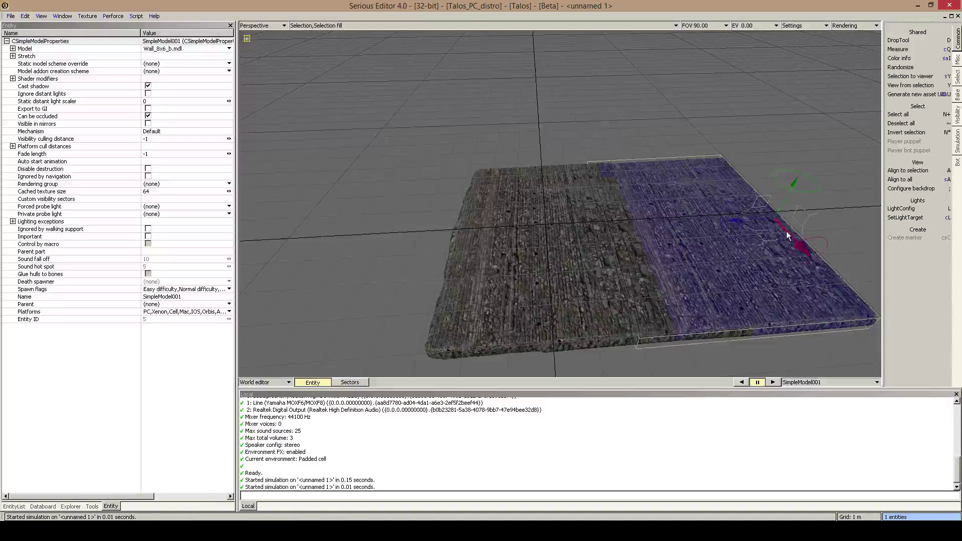
pyautogui.moveTo(757, 220)
pyautogui.mouseDown()
pyautogui.moveTo(786, 222)
pyautogui.moveTo(771, 224)
pyautogui.mouseUp()
# Paste another copy of the wall piece and align it against the original's opposite long side, completing a row of three.
pyautogui.scroll(-5, 727, 218)
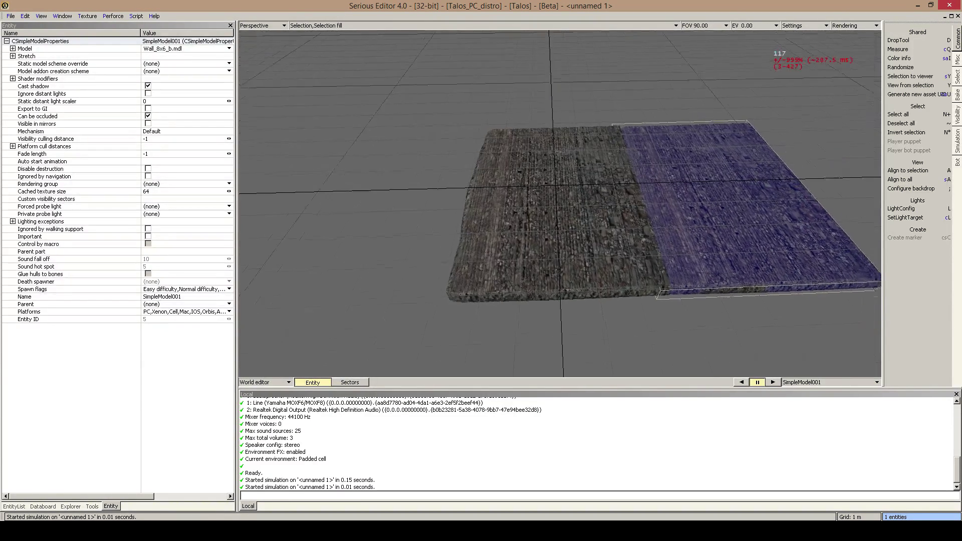
pyautogui.click(620, 202)
pyautogui.hotkey('ctrl', 'v')
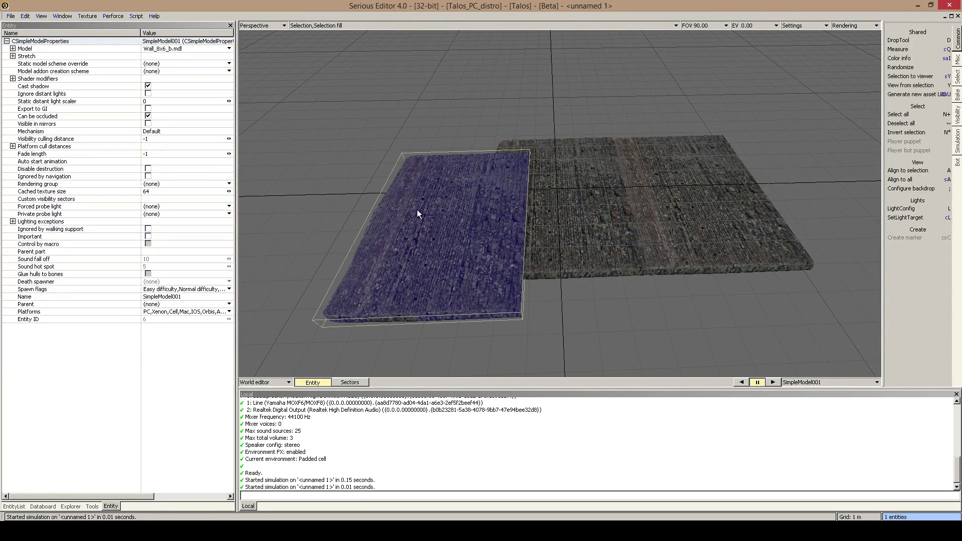
pyautogui.moveTo(524, 183); pyautogui.dragTo(526, 188)
pyautogui.moveTo(522, 259); pyautogui.dragTo(450, 200)
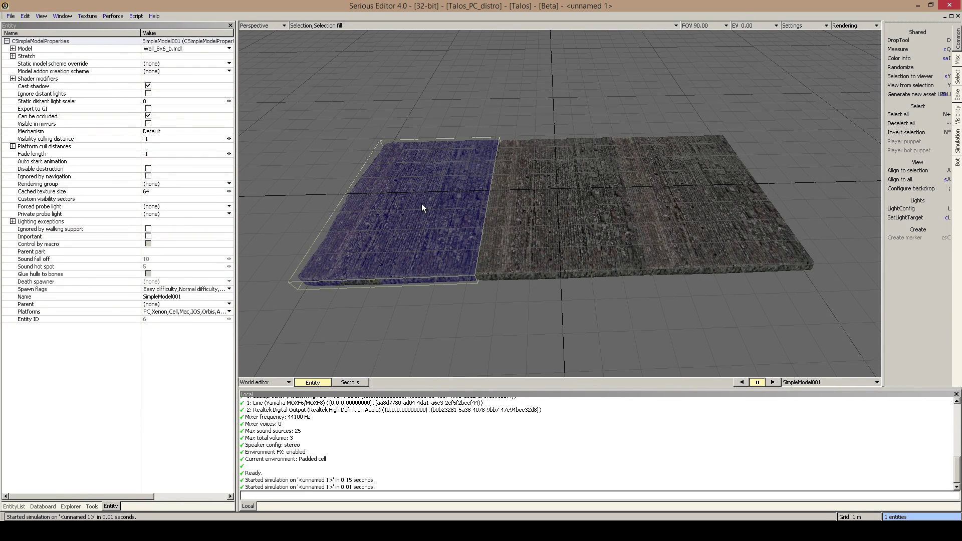
# Select all three wall pieces and duplicate the row alongside itself to form a floor of three by two pieces.
pyautogui.keyDown('shift'); pyautogui.click(528, 176); pyautogui.keyUp('shift')
pyautogui.keyDown('shift'); pyautogui.click(690, 195); pyautogui.keyUp('shift')
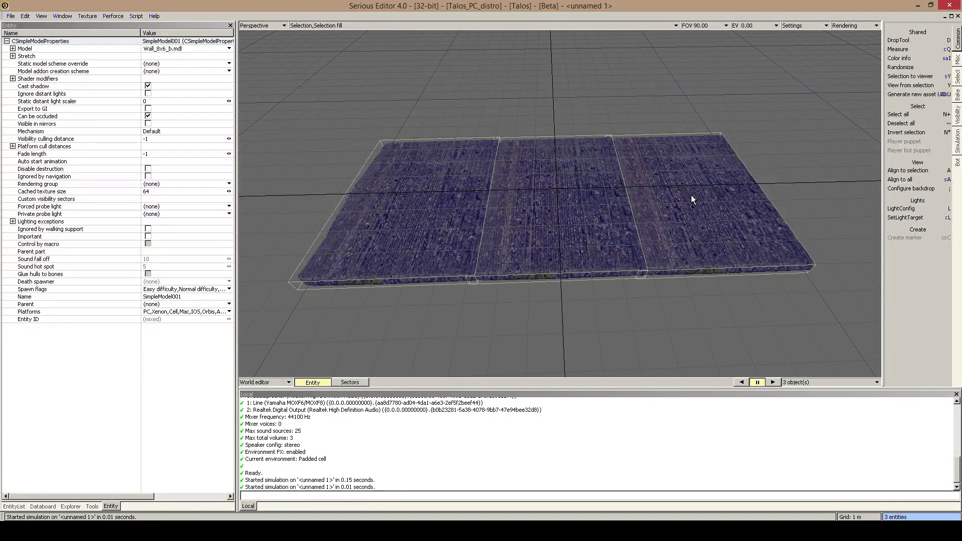
pyautogui.moveTo(691, 195); pyautogui.dragTo(726, 164, button='middle')
pyautogui.hotkey('ctrl', 'v')
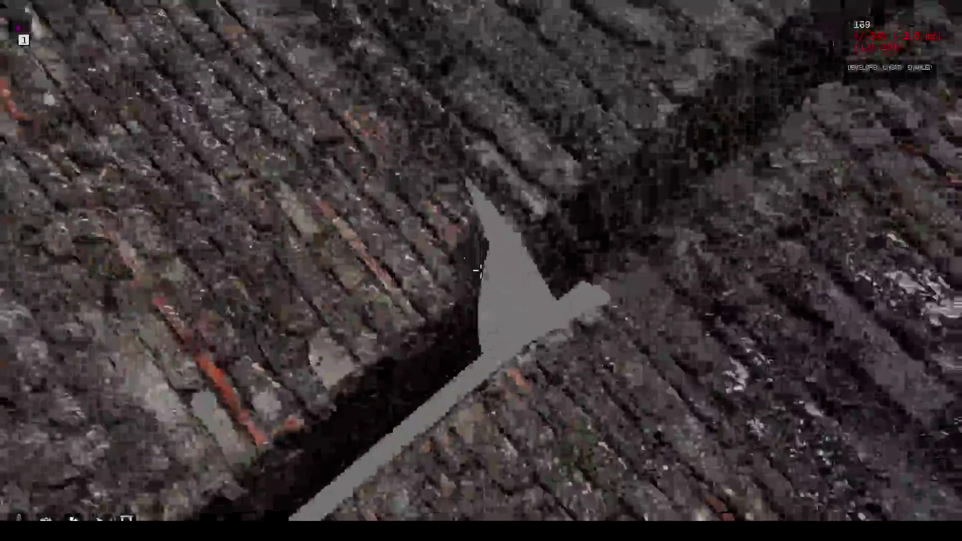
# Move around the six-piece floor in the simulation and inspect the seams between the wall pieces.
pyautogui.press('s')
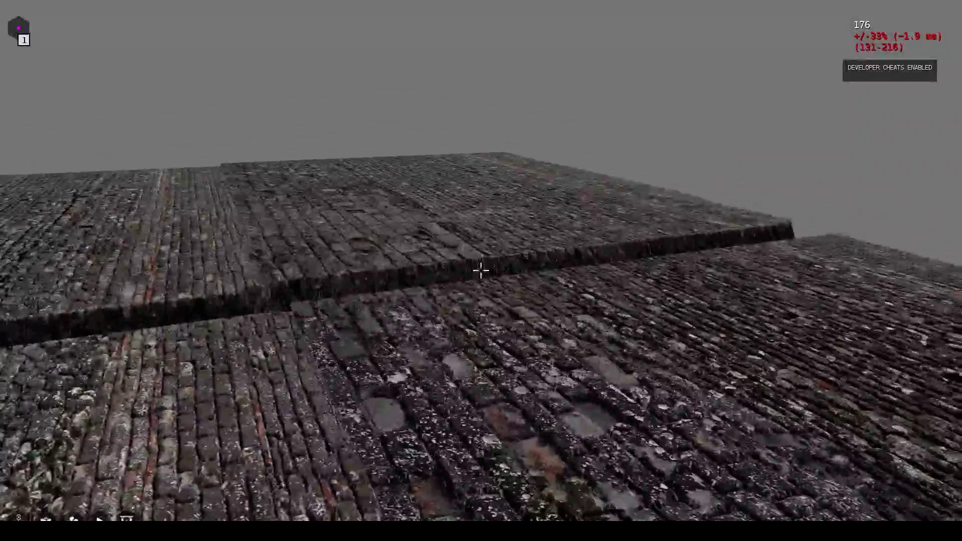
pyautogui.press('w')
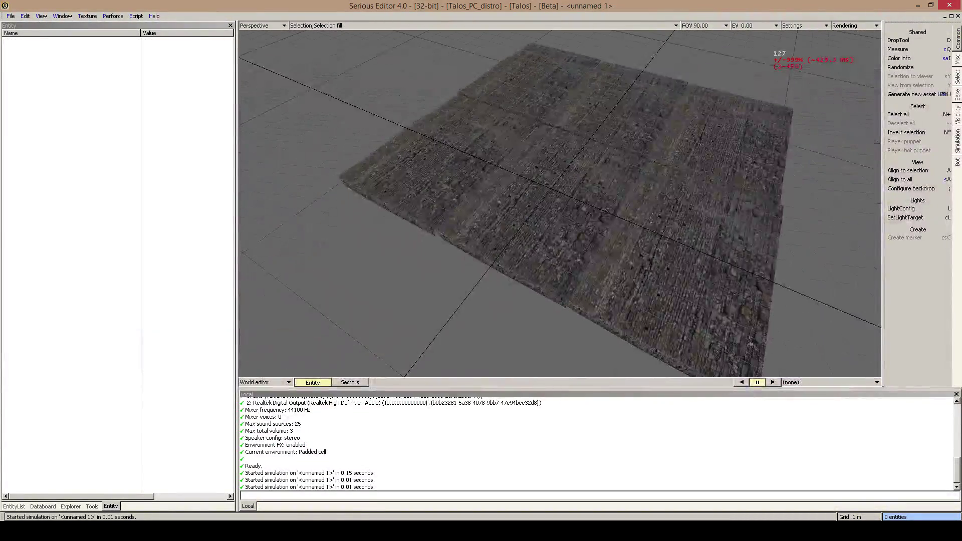
pyautogui.moveTo(641, 206); pyautogui.dragTo(598, 206, button='middle')
# Show the databoard in the editor, and highlight the two Databoard .md files on the desktop.
pyautogui.click(43, 507)
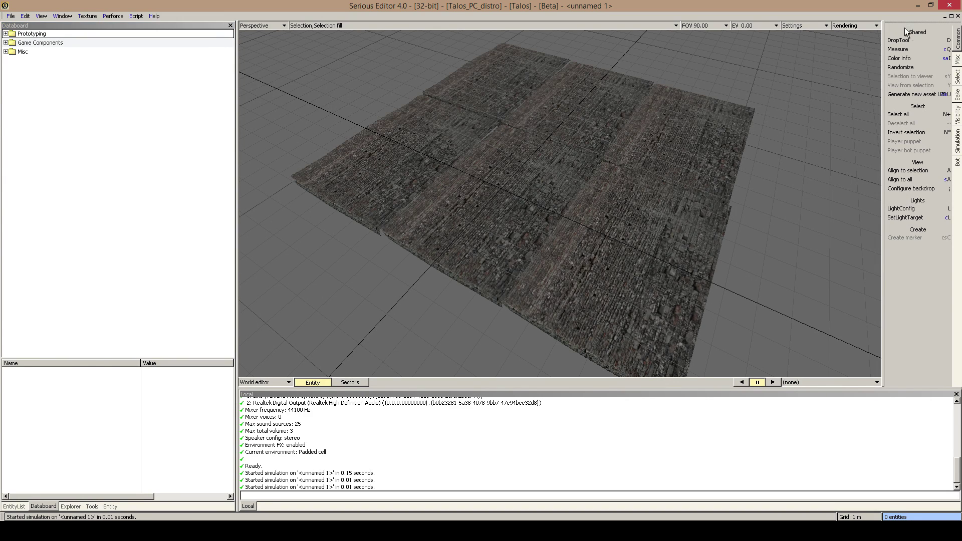
pyautogui.click(918, 5)
pyautogui.moveTo(588, 416); pyautogui.dragTo(619, 429)
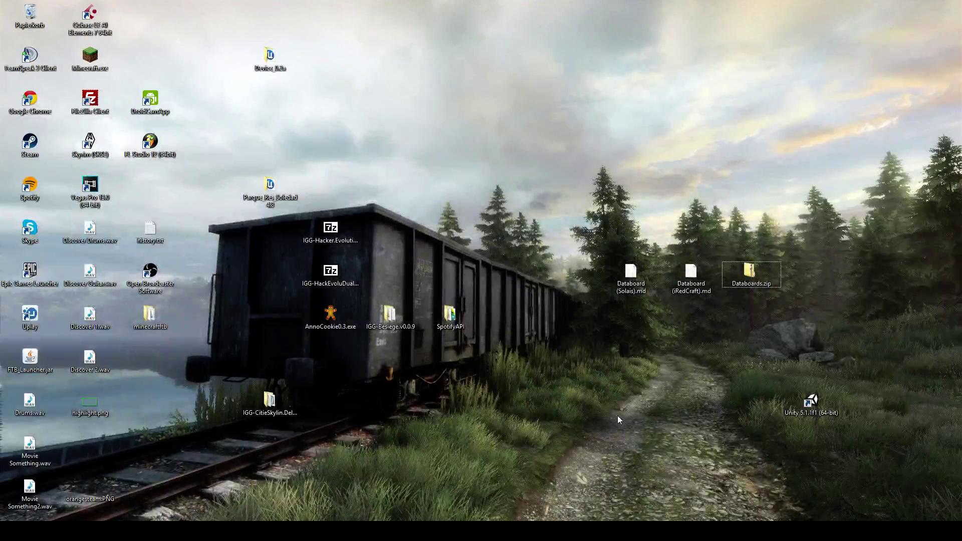
pyautogui.click(631, 286)
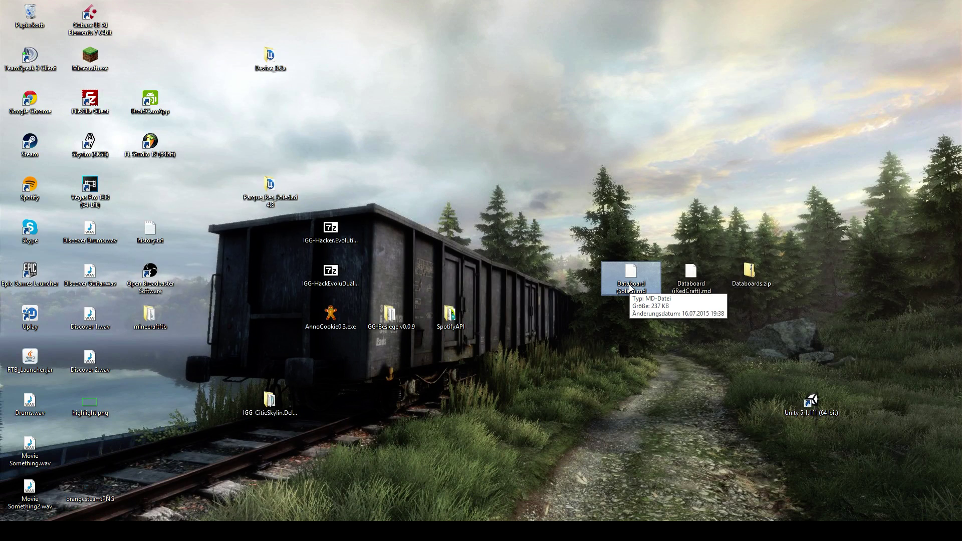
pyautogui.keyDown('ctrl'); pyautogui.click(703, 283); pyautogui.keyUp('ctrl')
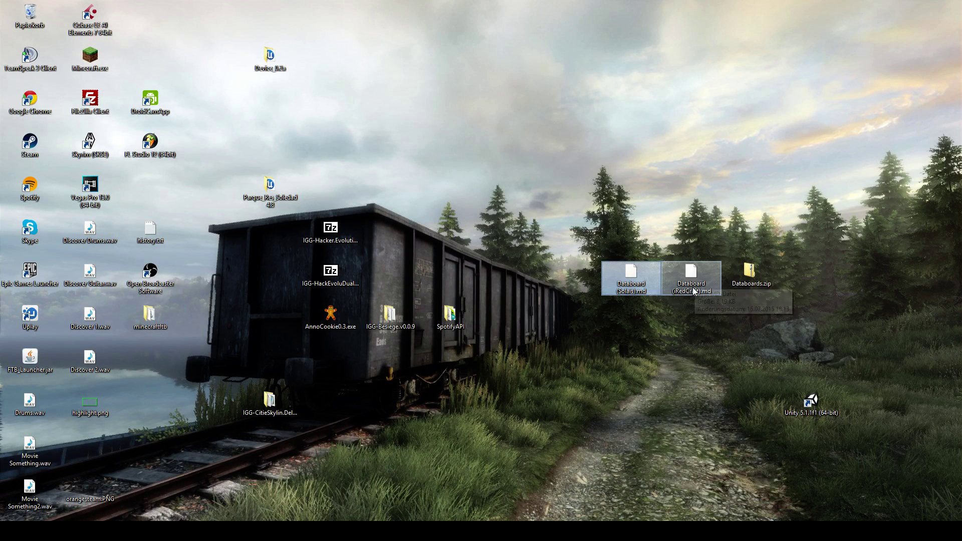
pyautogui.click(631, 279)
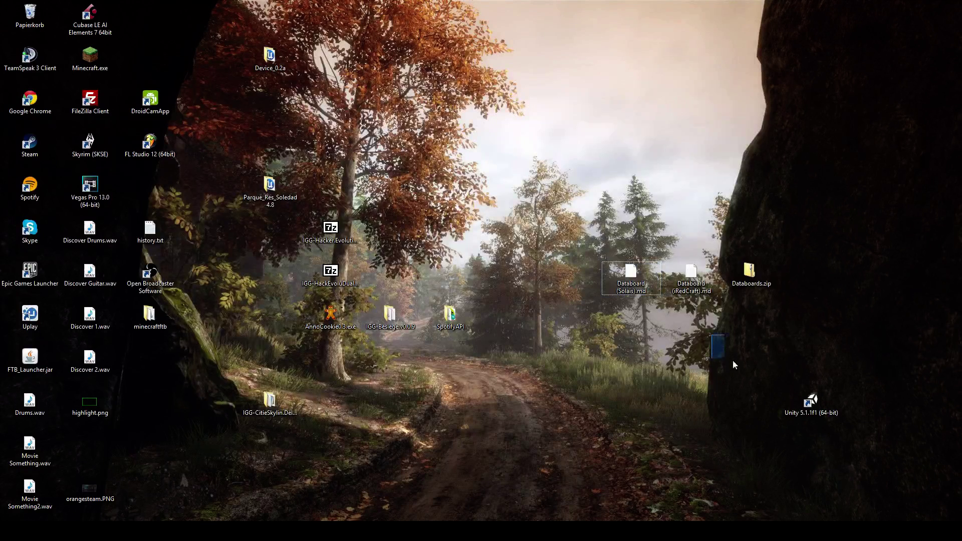
# Open the Databoards.zip archive on the desktop and select both Databoard .md files inside it.
pyautogui.click(744, 275)
pyautogui.doubleClick(763, 271)
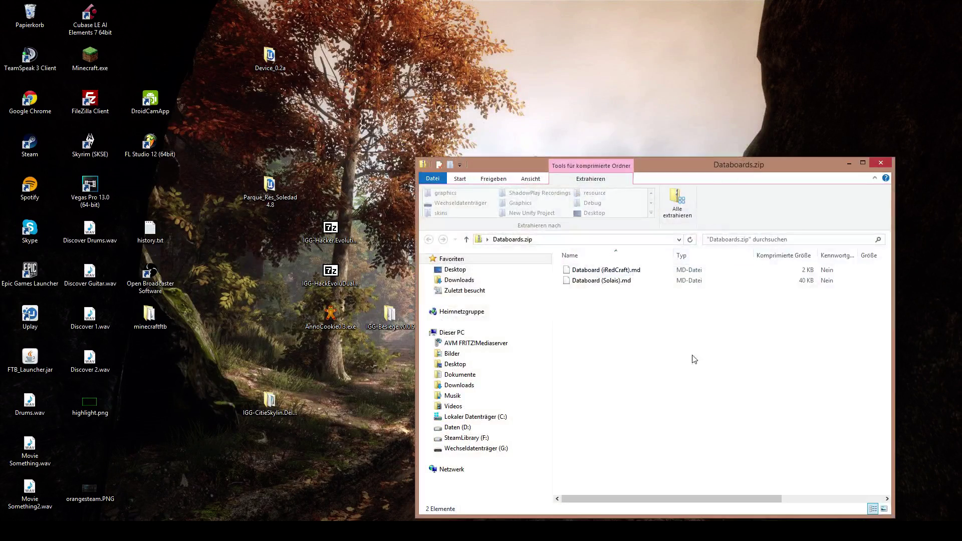
pyautogui.moveTo(775, 406); pyautogui.dragTo(594, 263)
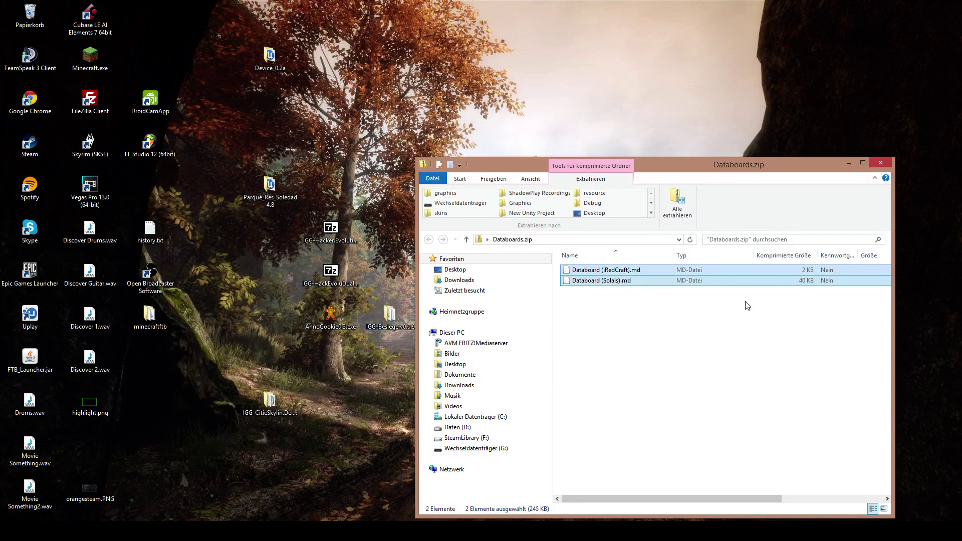
# Close the Databoards.zip archive and bring up The Talos Principle game folder in the file explorer.
pyautogui.moveTo(752, 499); pyautogui.dragTo(784, 464)
pyautogui.click(784, 464)
pyautogui.click(886, 164)
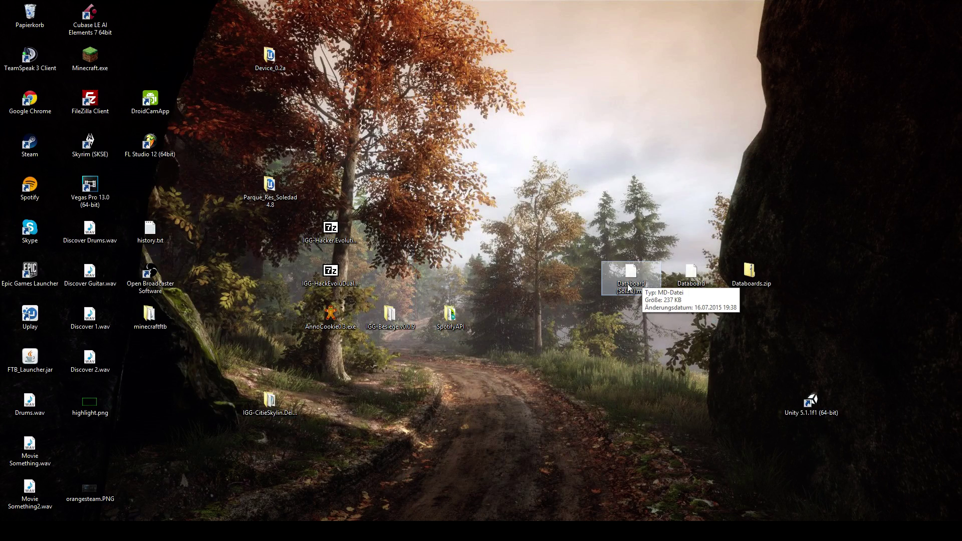
pyautogui.click(71, 531)
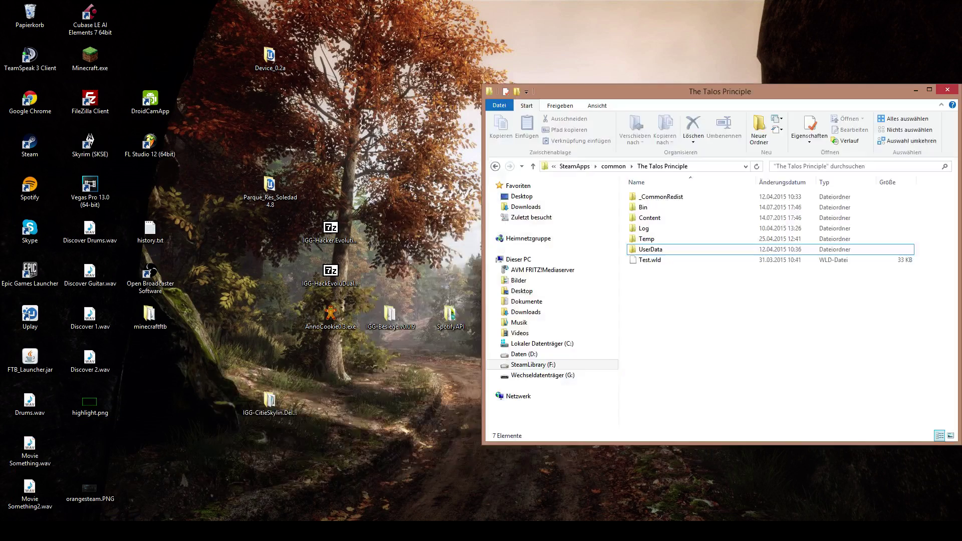
# Open the Tools folder inside UserData, Talos_SeriousEditor, Default, and show its location within the Default folder.
pyautogui.moveTo(674, 91); pyautogui.dragTo(342, 70)
pyautogui.click(343, 228)
pyautogui.doubleClick(343, 228)
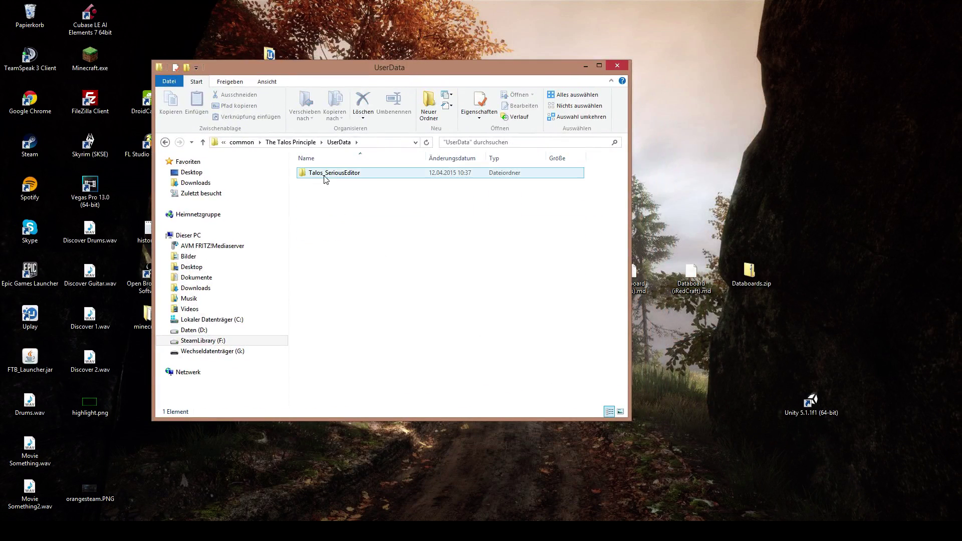
pyautogui.doubleClick(350, 174)
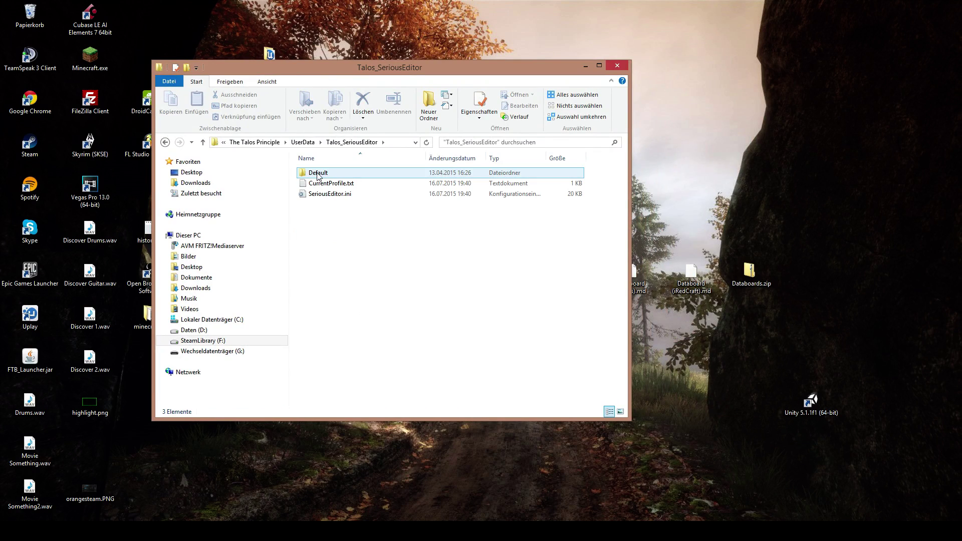
pyautogui.doubleClick(331, 174)
pyautogui.doubleClick(321, 183)
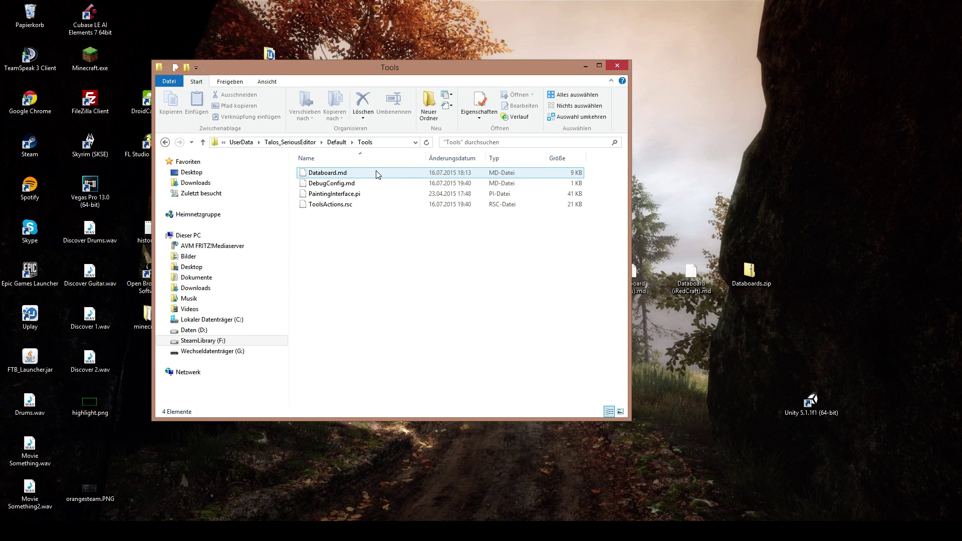
pyautogui.hotkey('alt', 'Left')
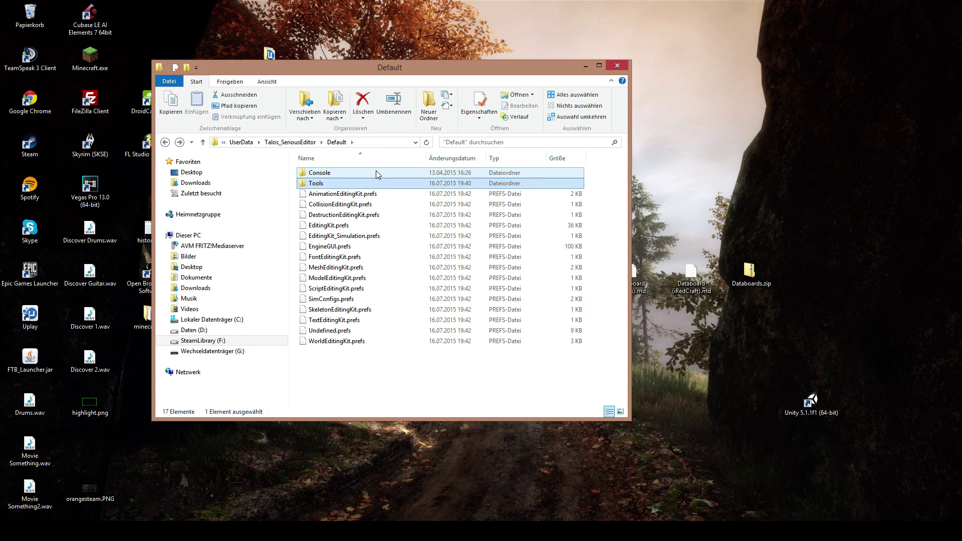
pyautogui.hotkey('alt', 'Right')
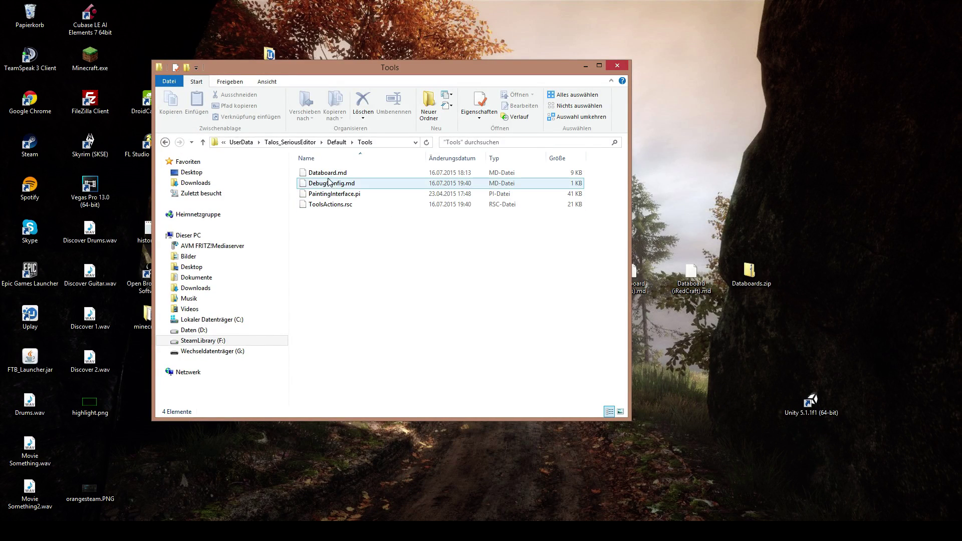
pyautogui.click(411, 173)
pyautogui.press('F2')
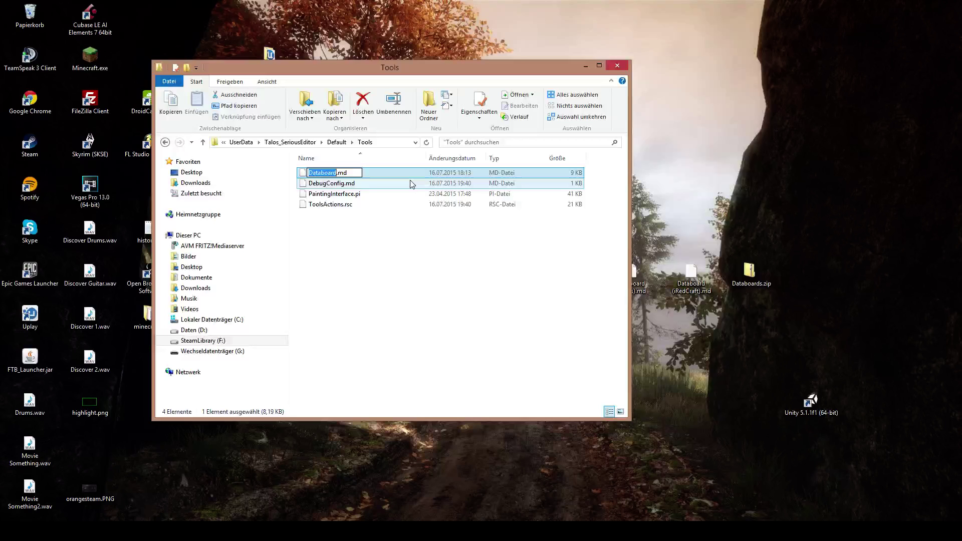
pyautogui.click(389, 215)
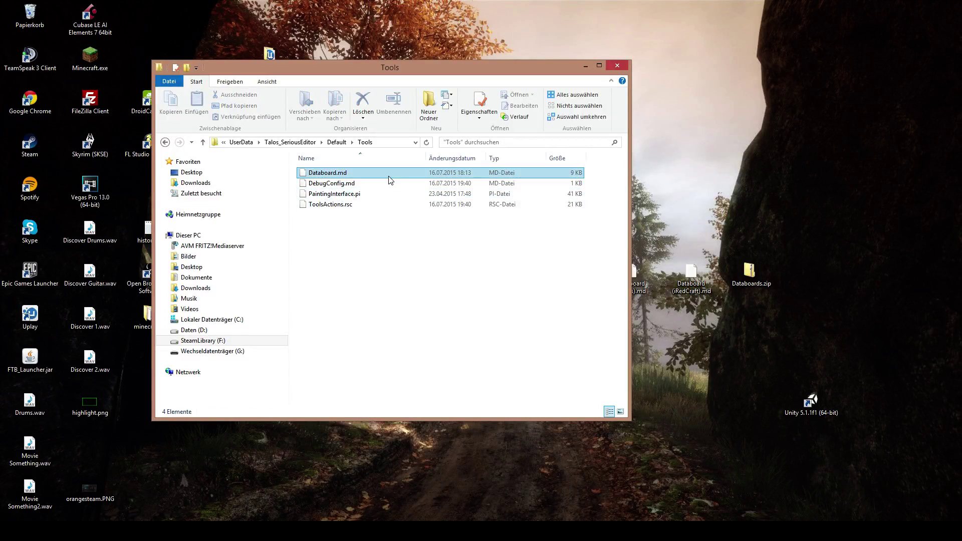
# Copy Databoard (iRedCraft).md from the desktop into the Tools folder and try to rename the copy Databoard.md.
pyautogui.moveTo(547, 75); pyautogui.dragTo(489, 70)
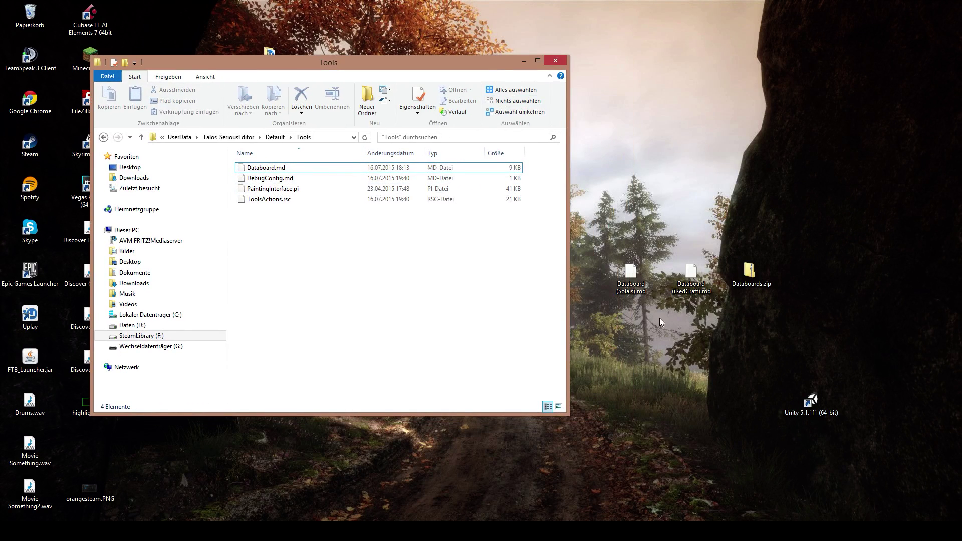
pyautogui.moveTo(691, 273); pyautogui.dragTo(391, 280)
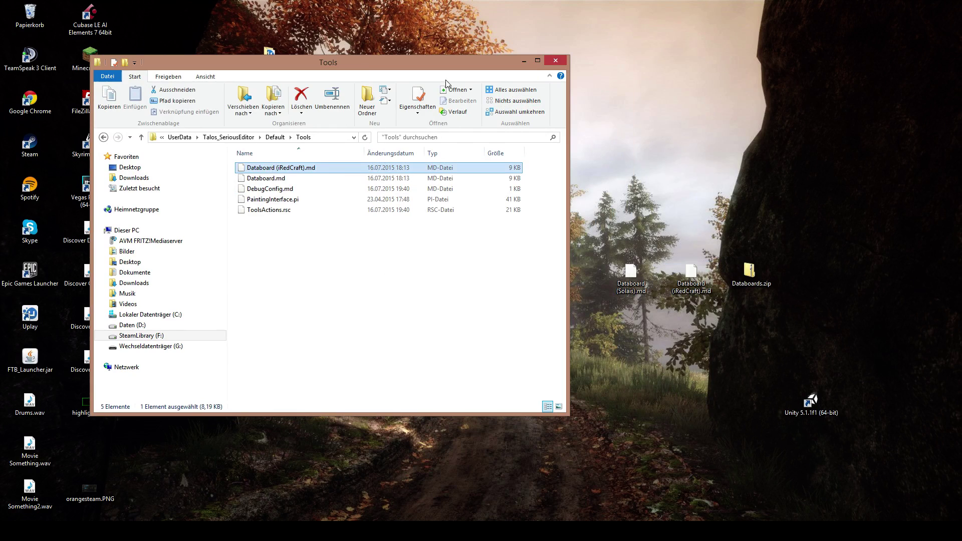
pyautogui.click(304, 173)
pyautogui.moveTo(304, 173); pyautogui.dragTo(277, 173)
pyautogui.press('BackSpace')
pyautogui.press('BackSpace')
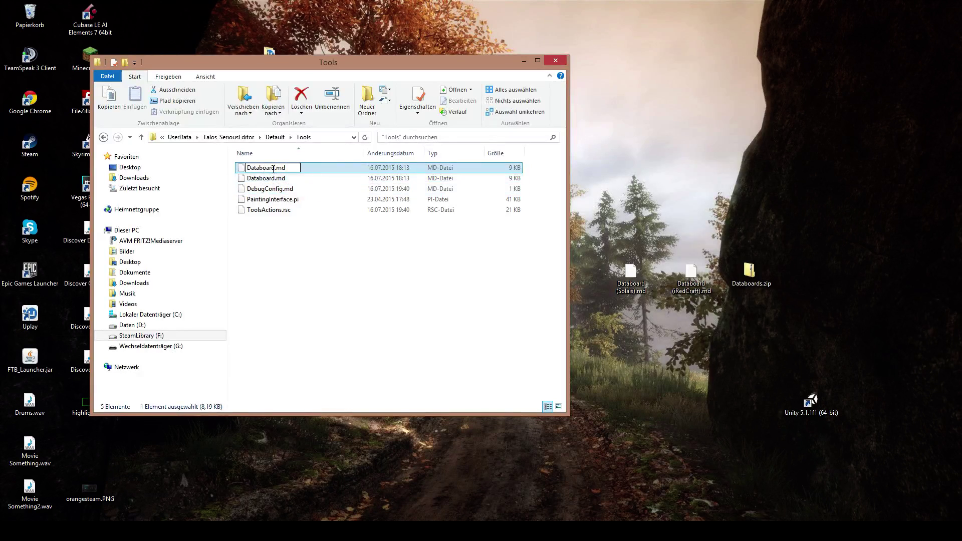
pyautogui.press('Return')
pyautogui.click(392, 300)
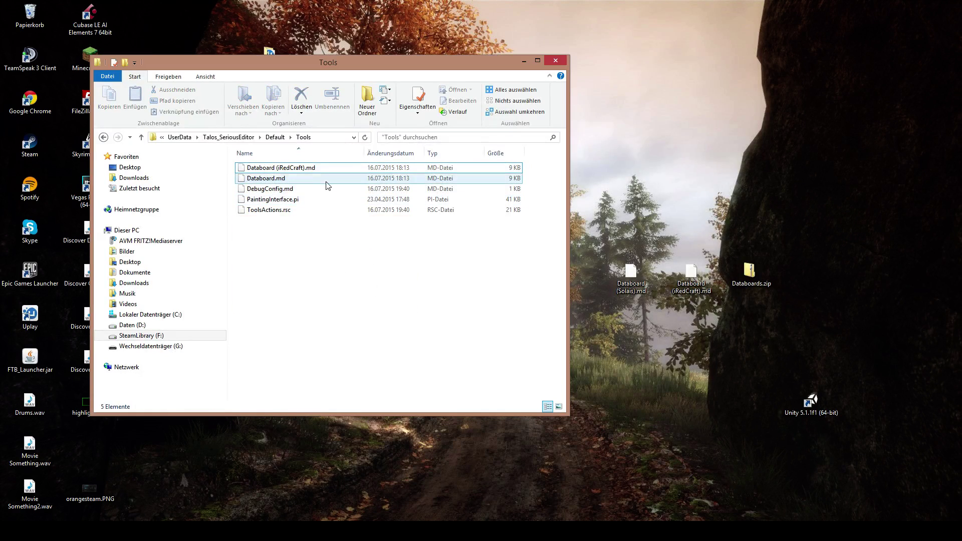
# Delete the Databoard (iRedCraft).md copy from the Tools folder.
pyautogui.press('Delete')
pyautogui.moveTo(395, 286); pyautogui.dragTo(444, 309)
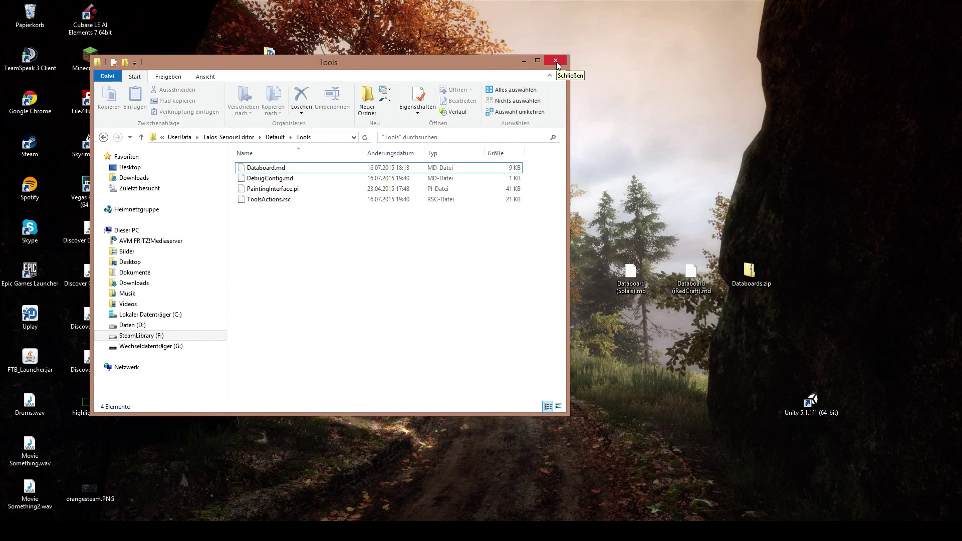
pyautogui.moveTo(502, 62); pyautogui.dragTo(612, 57)
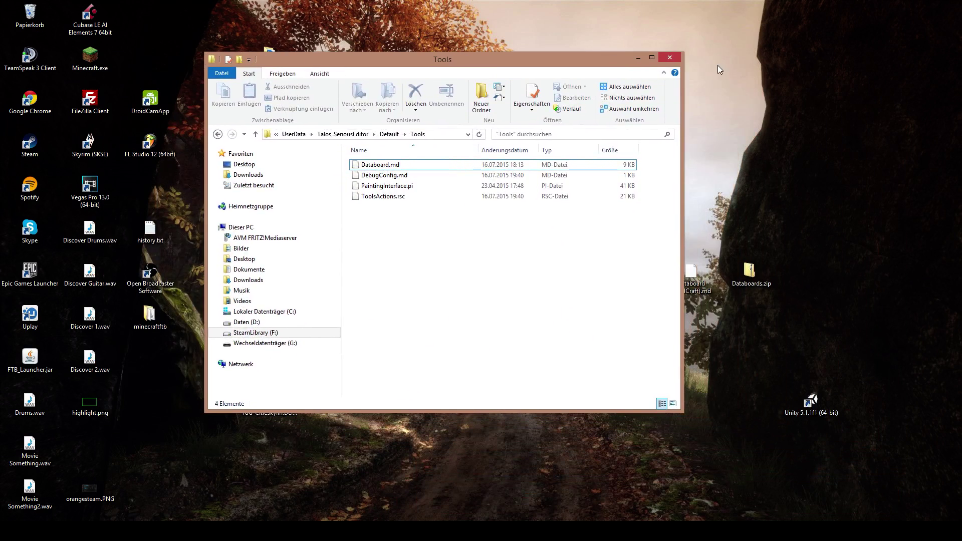
# Switch to Steam and open the General "Ask A Question About The Editor" Thread from the comment notifications.
pyautogui.click(231, 520)
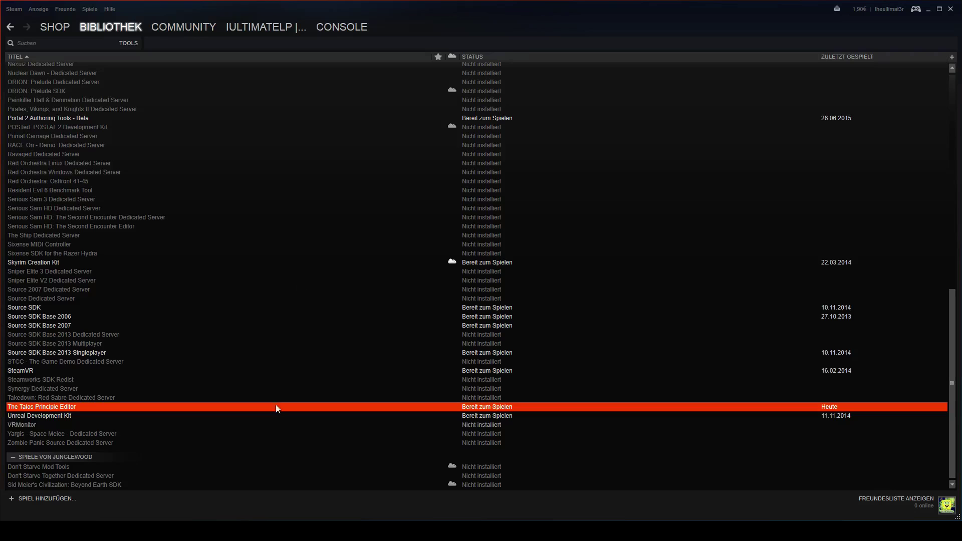
pyautogui.click(198, 27)
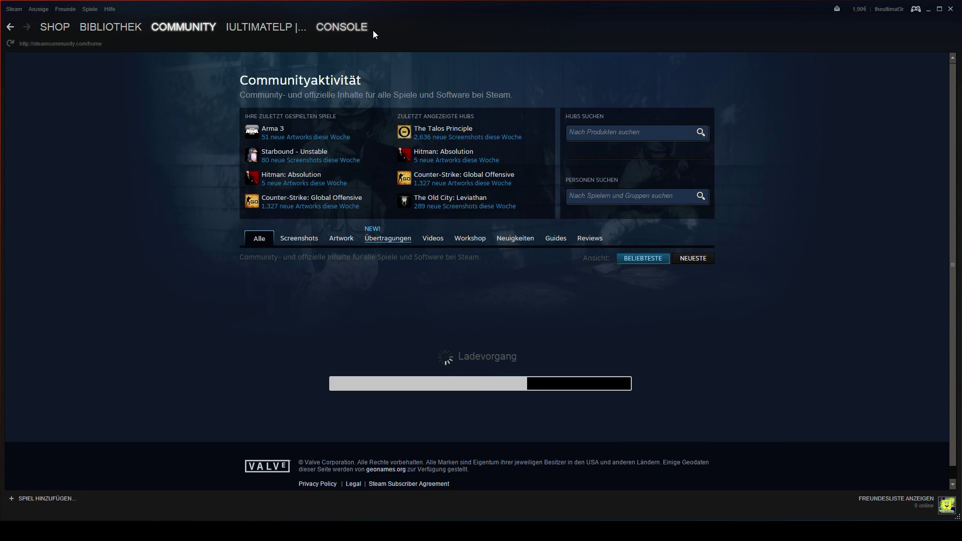
pyautogui.click(836, 9)
pyautogui.click(811, 20)
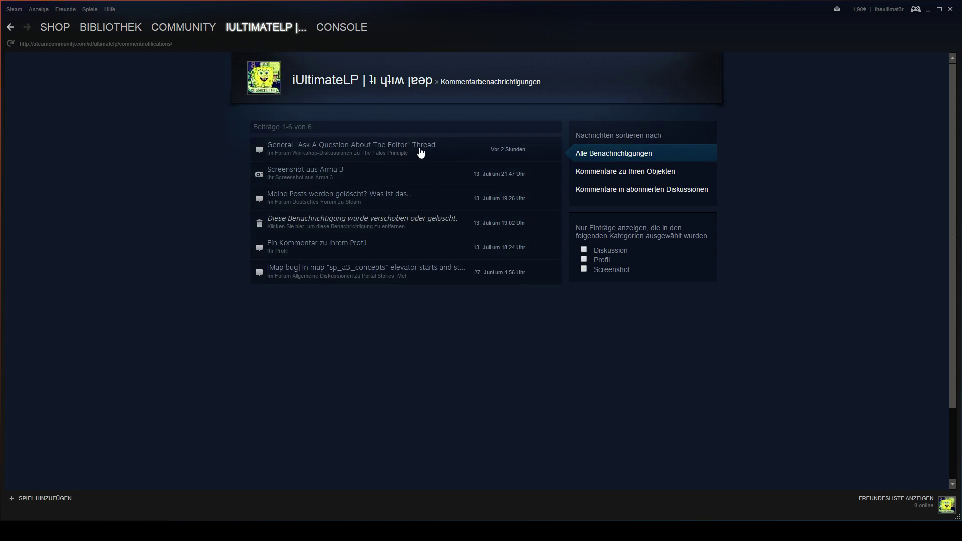
pyautogui.click(421, 150)
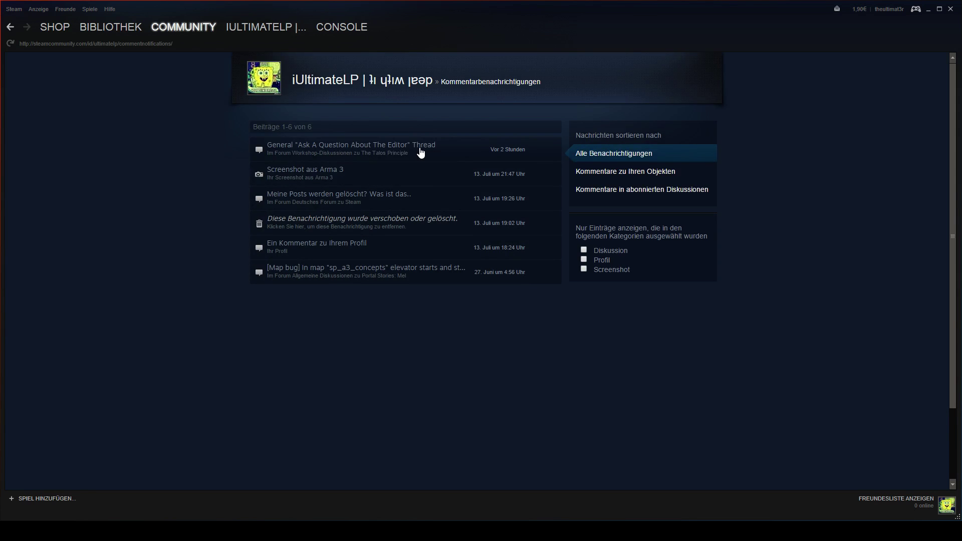
# Open the Dropbox link posted near the end of the thread and download Databoard.ZIP to the desktop.
pyautogui.scroll(-4, 420, 246)
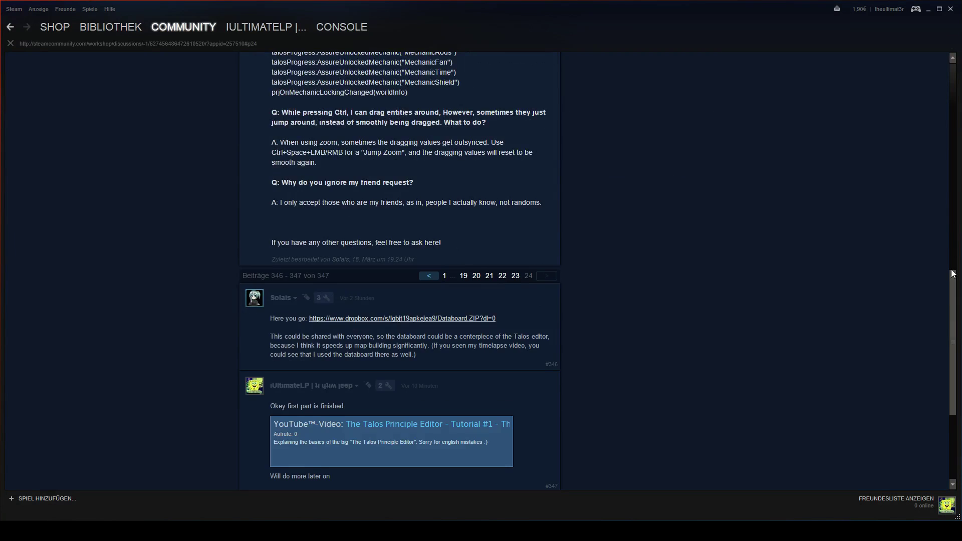
pyautogui.moveTo(952, 277); pyautogui.dragTo(948, 362)
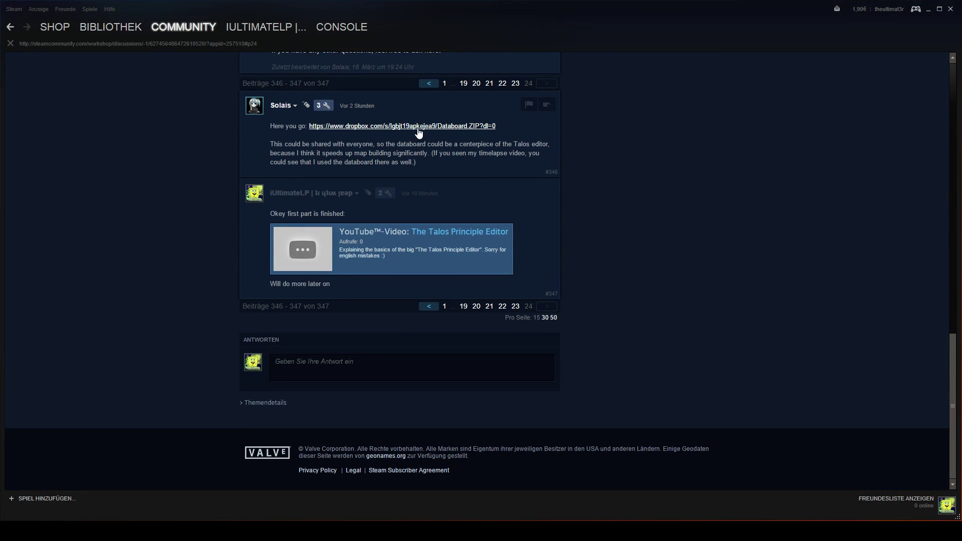
pyautogui.click(929, 10)
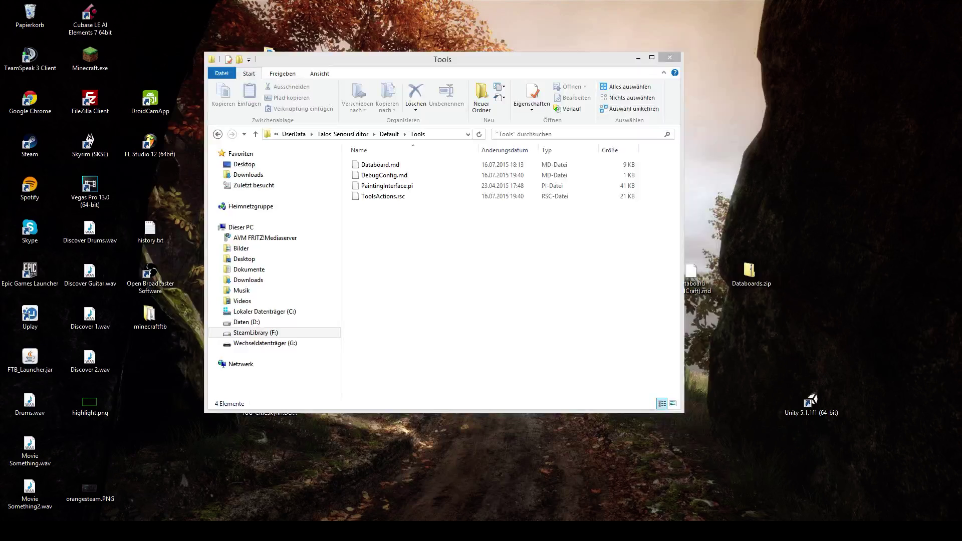
pyautogui.moveTo(961, 350); pyautogui.dragTo(712, 1)
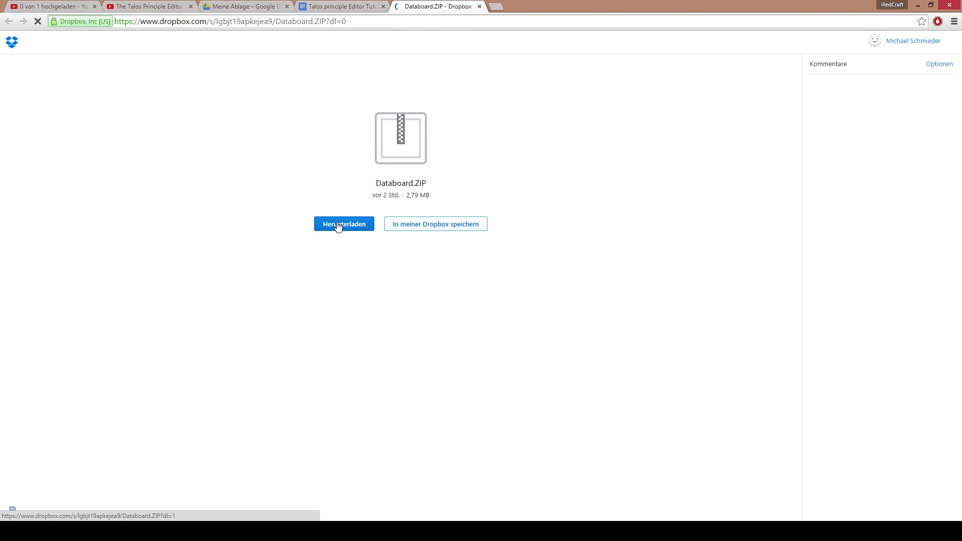
pyautogui.click(360, 226)
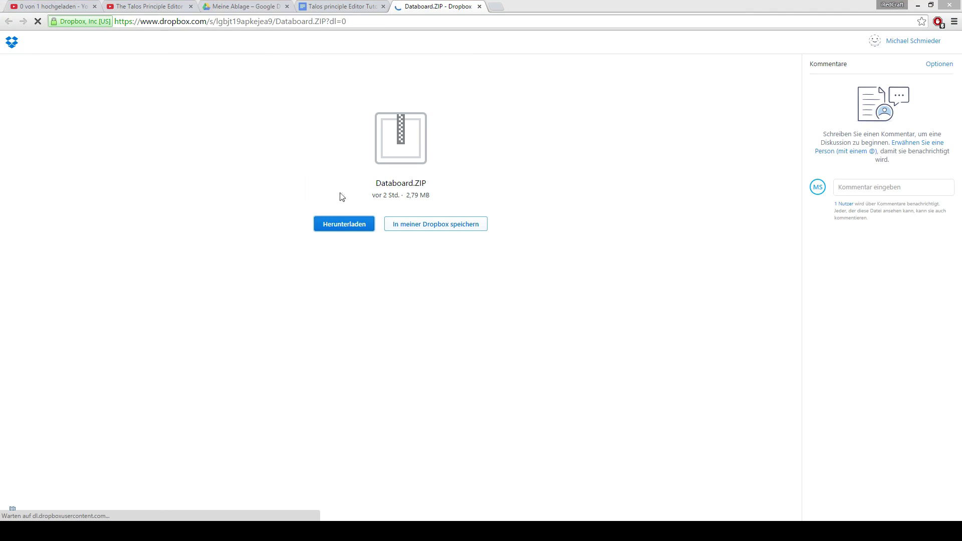
pyautogui.click(227, 224)
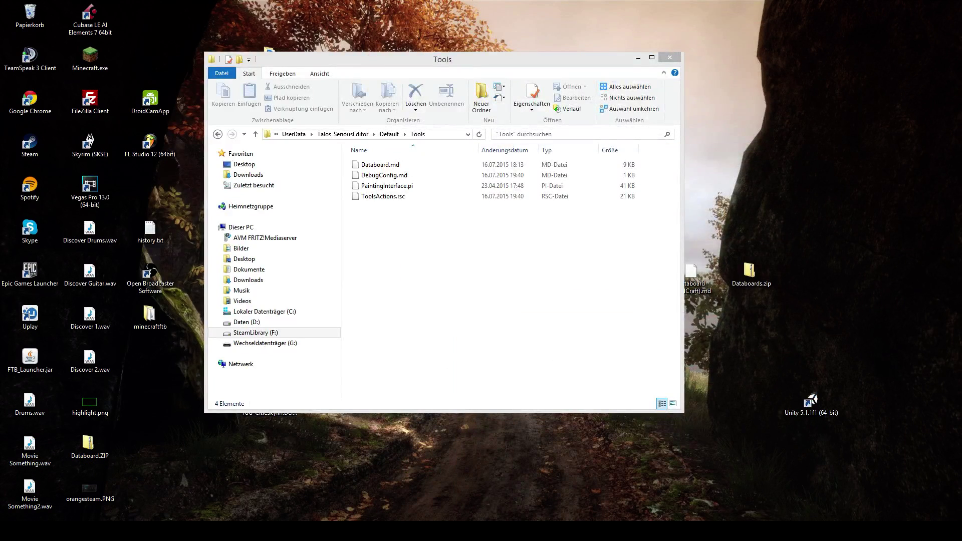
# Minimize the Tools folder window and open the downloaded Databoard.ZIP archive from the desktop.
pyautogui.click(639, 58)
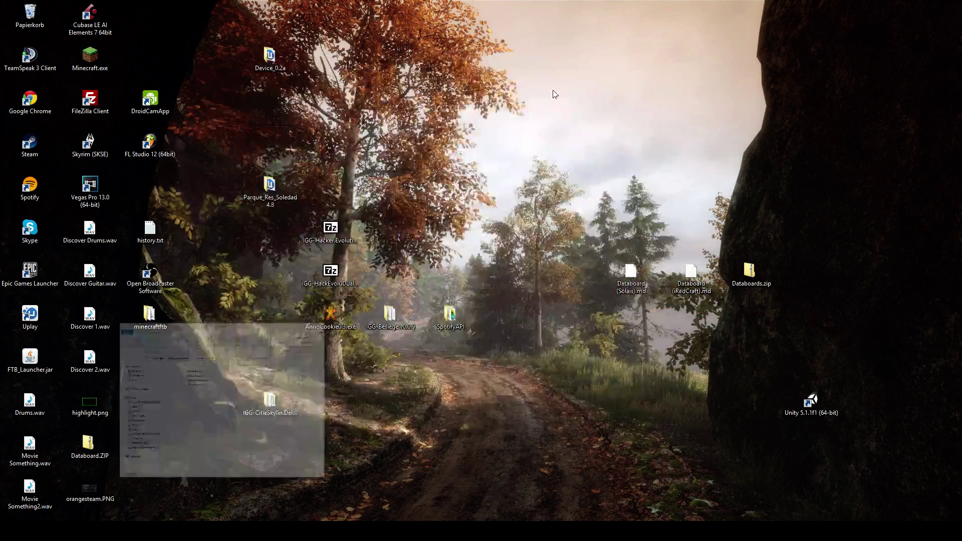
pyautogui.doubleClick(88, 446)
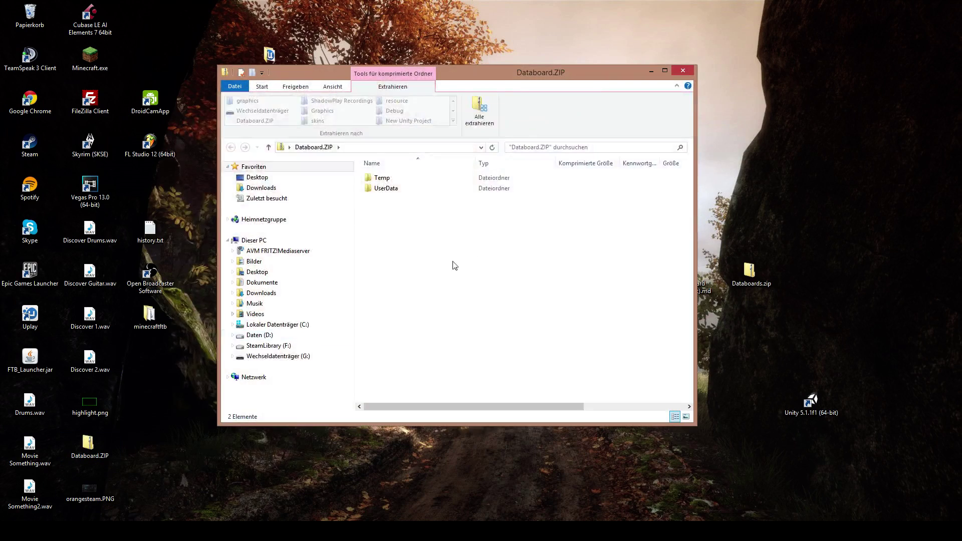
pyautogui.moveTo(510, 69); pyautogui.dragTo(328, 49)
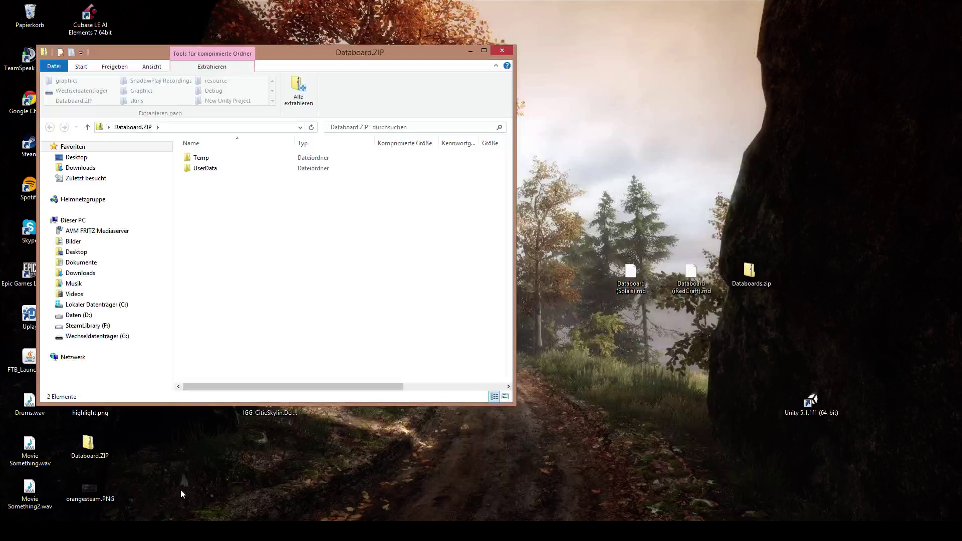
# Place the Tools folder window beside the archive and go up to The Talos Principle folder.
pyautogui.moveTo(120, 531)
pyautogui.click(174, 477)
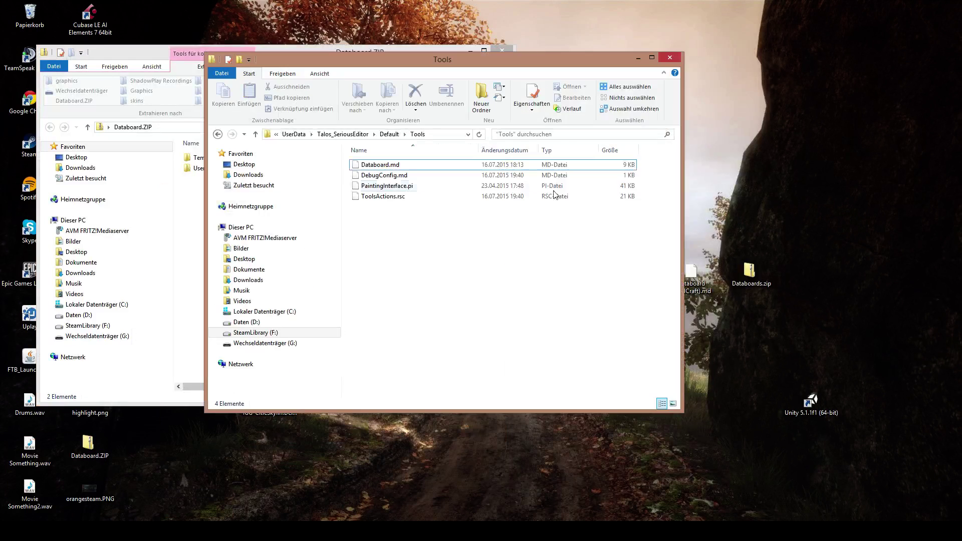
pyautogui.moveTo(574, 63); pyautogui.dragTo(809, 50)
pyautogui.click(577, 122)
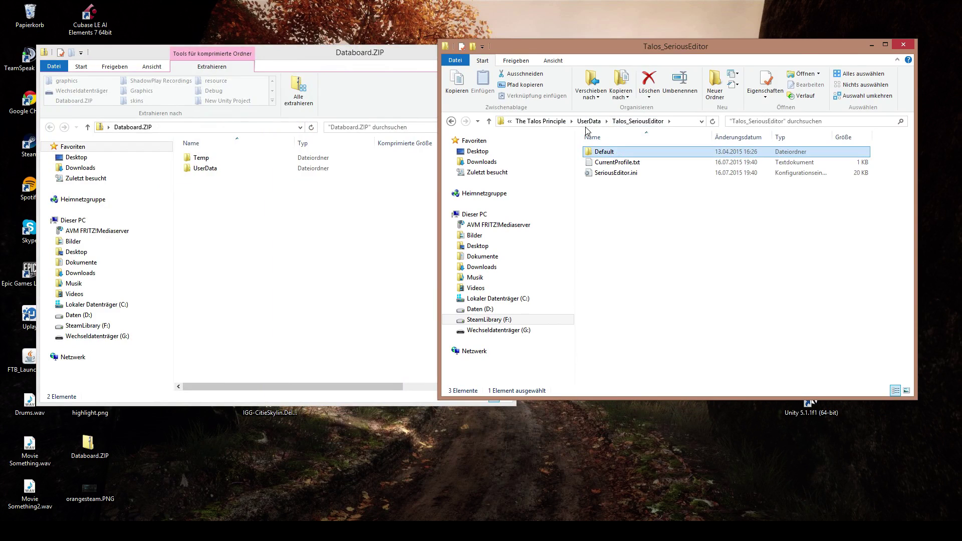
pyautogui.click(553, 123)
# Select the Temp and UserData folders in Databoard.ZIP, and close the archive and game folder windows.
pyautogui.moveTo(334, 251); pyautogui.dragTo(279, 246)
pyautogui.moveTo(312, 387); pyautogui.dragTo(279, 388)
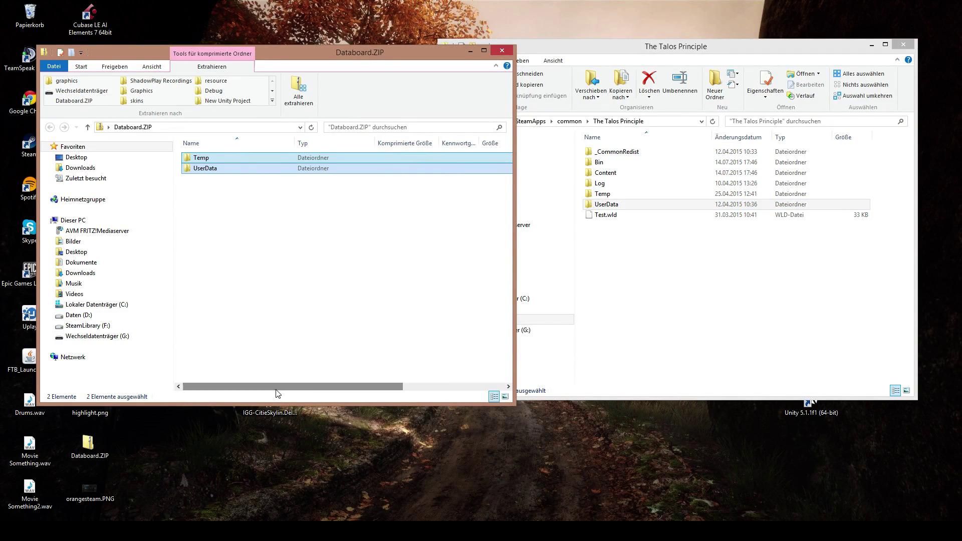
pyautogui.click(502, 51)
pyautogui.click(903, 46)
# Switch to Serious Editor and expand the Game Components folder in the databoard.
pyautogui.moveTo(258, 531)
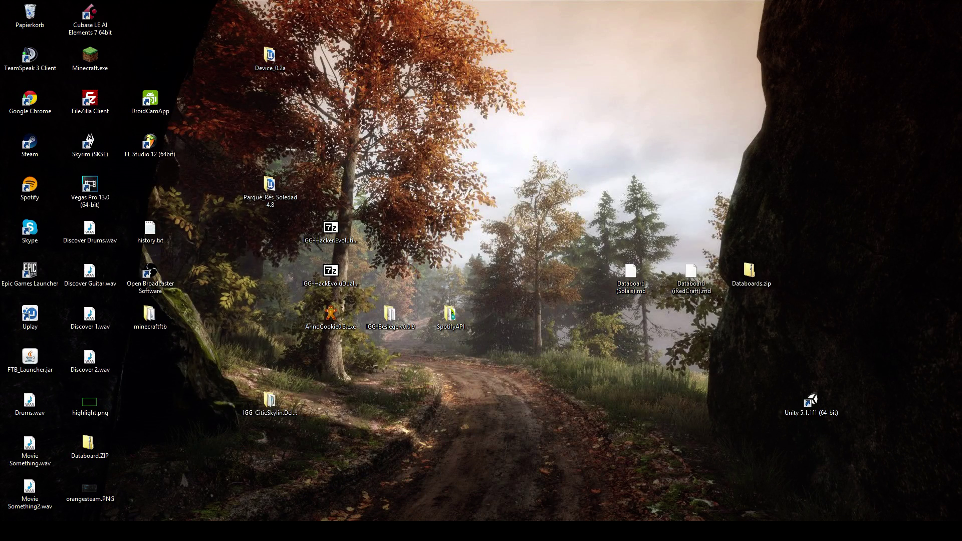
pyautogui.click(258, 531)
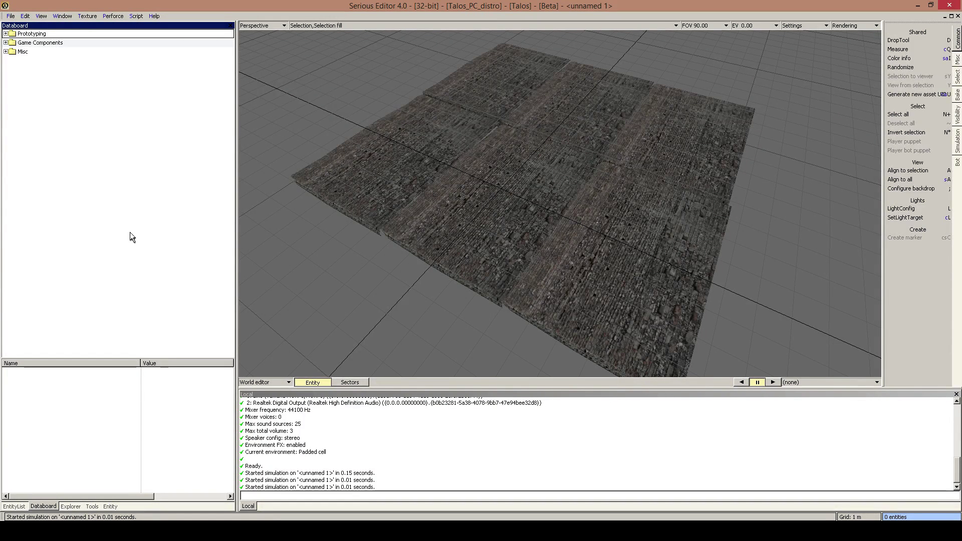
pyautogui.rightClick(9, 56)
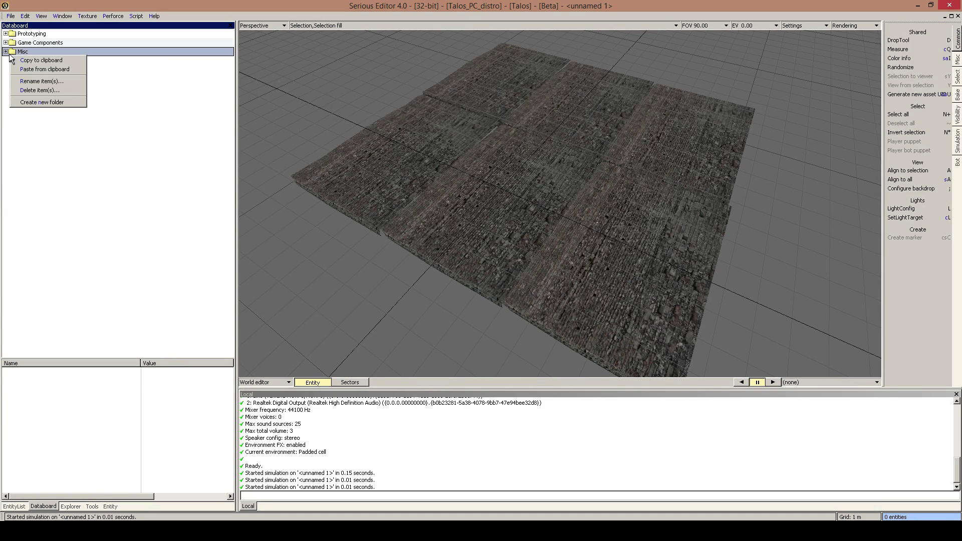
pyautogui.click(19, 116)
pyautogui.click(4, 54)
pyautogui.click(6, 52)
pyautogui.click(6, 42)
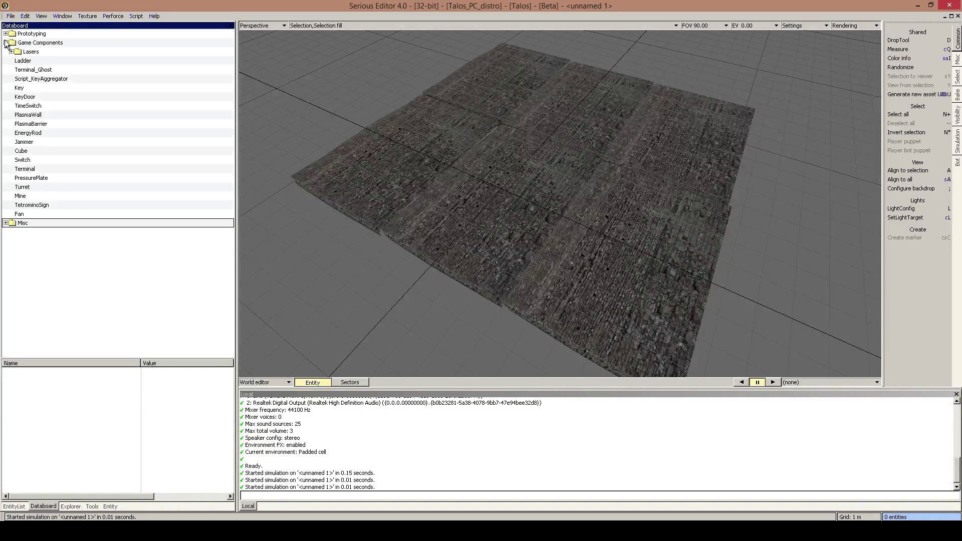
# Place a Wall2x2 piece from the Prototyping databoard folder on the stone floor and move it to the floor's edge.
pyautogui.click(6, 42)
pyautogui.click(6, 34)
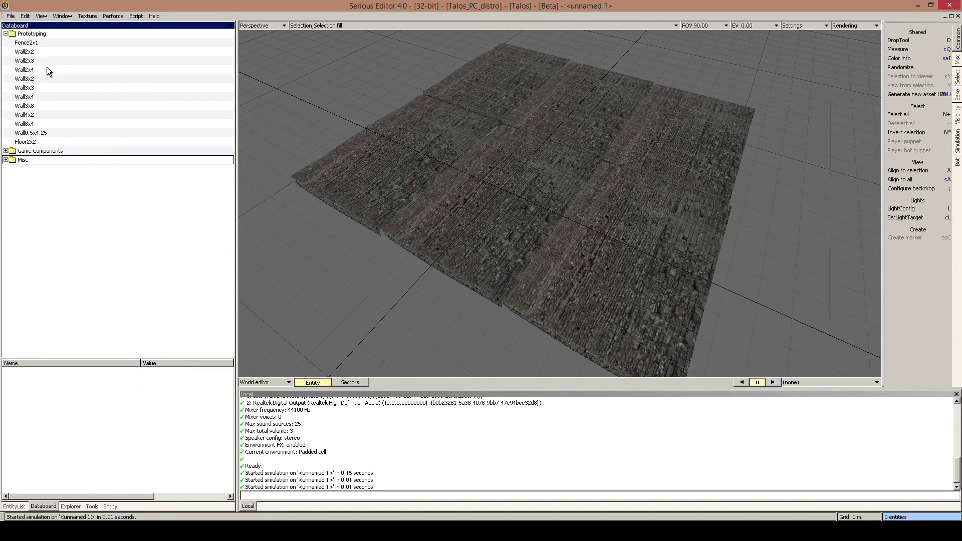
pyautogui.click(25, 46)
pyautogui.click(26, 51)
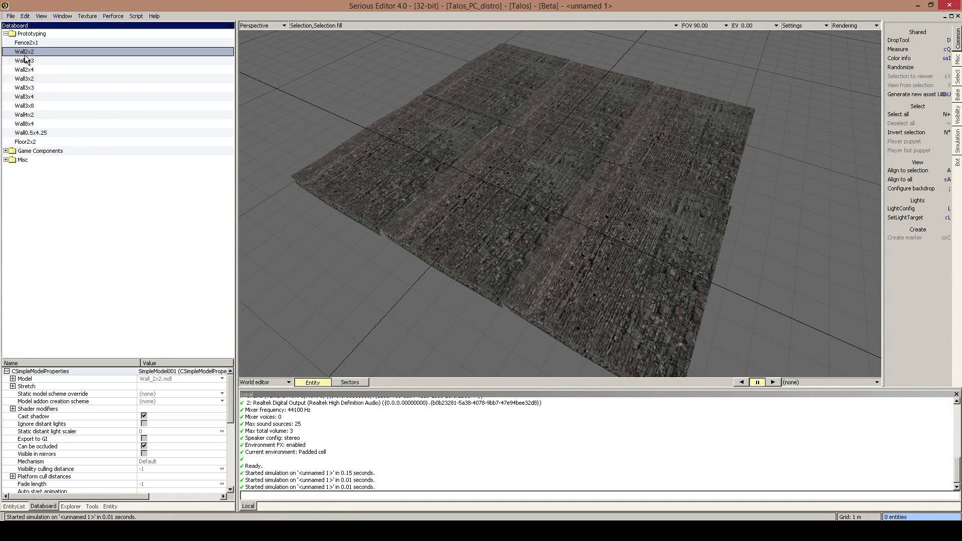
pyautogui.moveTo(24, 53); pyautogui.dragTo(601, 116)
pyautogui.moveTo(596, 134); pyautogui.dragTo(585, 272, button='right')
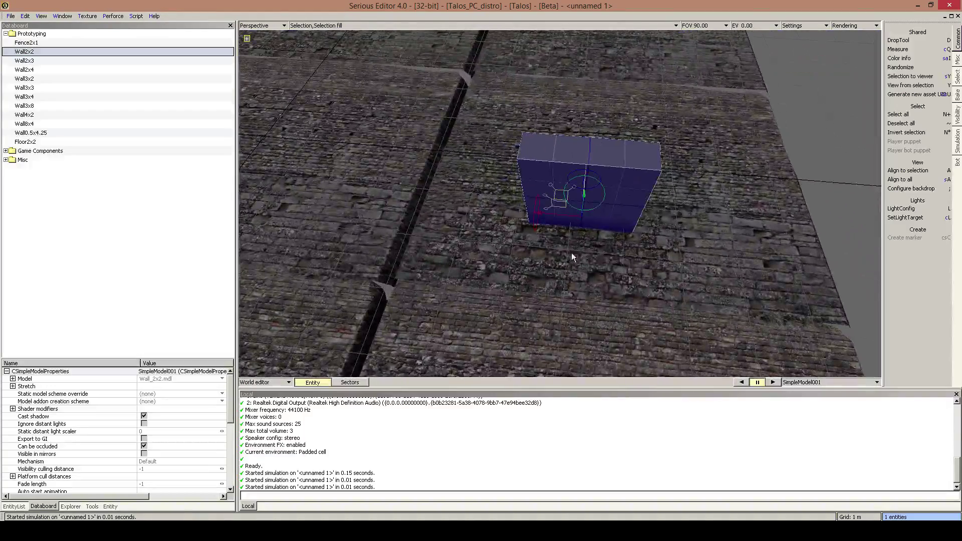
pyautogui.moveTo(589, 212); pyautogui.dragTo(748, 228)
pyautogui.moveTo(747, 227); pyautogui.dragTo(783, 235, button='right')
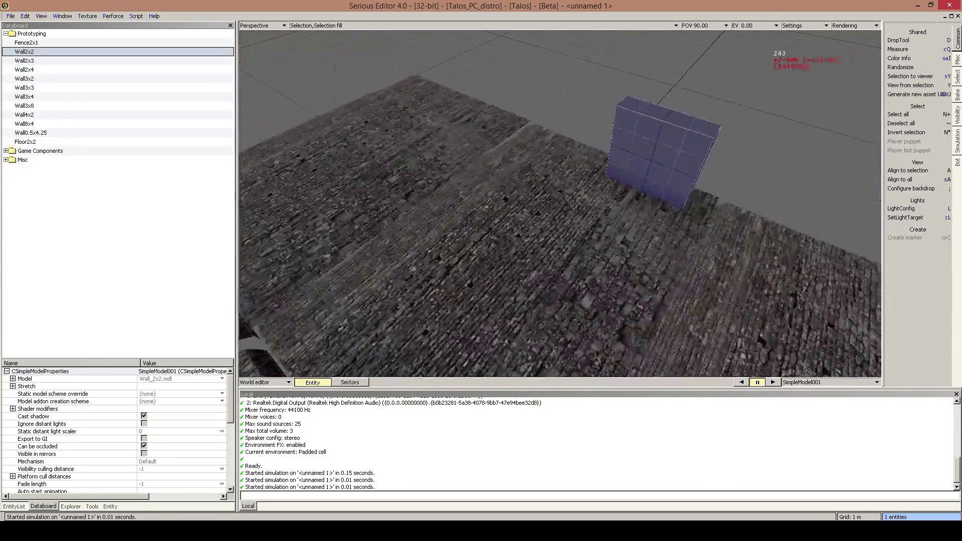
# Place a Wall8x4 piece and move it into line along the floor's edge.
pyautogui.moveTo(24, 124); pyautogui.dragTo(414, 136)
pyautogui.moveTo(414, 136); pyautogui.dragTo(570, 217, button='right')
pyautogui.moveTo(577, 224); pyautogui.dragTo(540, 228)
pyautogui.moveTo(536, 244)
pyautogui.mouseDown(button='right')
pyautogui.moveTo(526, 256)
pyautogui.moveTo(525, 236)
pyautogui.mouseUp(button='right')
# Place a Wall0.5x4.25 pillar at the end of the long wall and extend the row with another wall and pillar.
pyautogui.moveTo(49, 133); pyautogui.dragTo(671, 152)
pyautogui.moveTo(673, 152)
pyautogui.mouseDown(button='right')
pyautogui.moveTo(673, 120)
pyautogui.moveTo(712, 181)
pyautogui.moveTo(692, 166)
pyautogui.moveTo(632, 165)
pyautogui.moveTo(702, 160)
pyautogui.moveTo(673, 152)
pyautogui.mouseUp(button='right')
pyautogui.moveTo(491, 221); pyautogui.dragTo(328, 192)
pyautogui.click(594, 257)
pyautogui.keyDown('shift'); pyautogui.click(444, 173); pyautogui.keyUp('shift')
pyautogui.moveTo(328, 192); pyautogui.dragTo(582, 242, button='middle')
pyautogui.click(620, 153)
# Collapse the Prototyping folder and expand Game Components, Lasers and Red in the databoard.
pyautogui.click(5, 34)
pyautogui.click(6, 43)
pyautogui.moveTo(667, 316); pyautogui.dragTo(832, 301, button='middle')
pyautogui.moveTo(560, 204); pyautogui.dragTo(305, 119, button='middle')
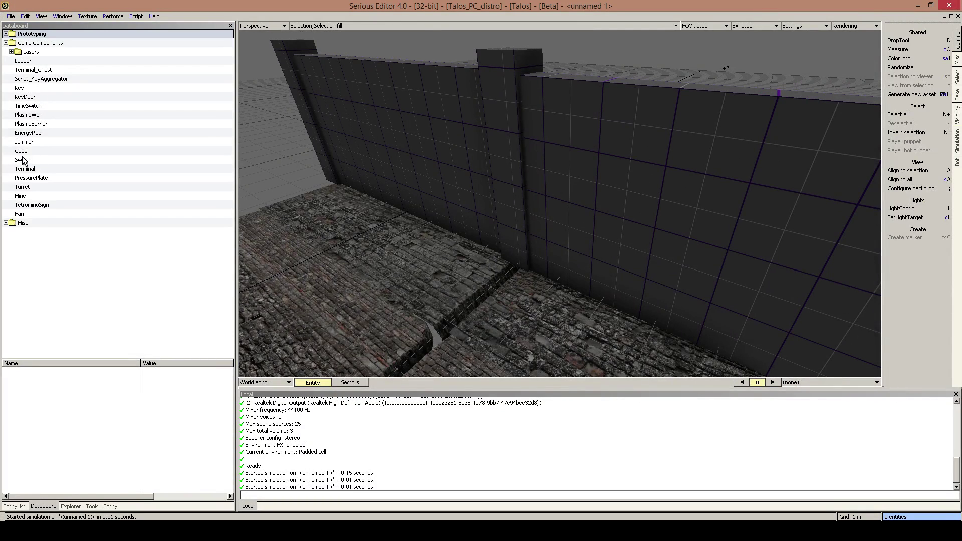
pyautogui.click(11, 51)
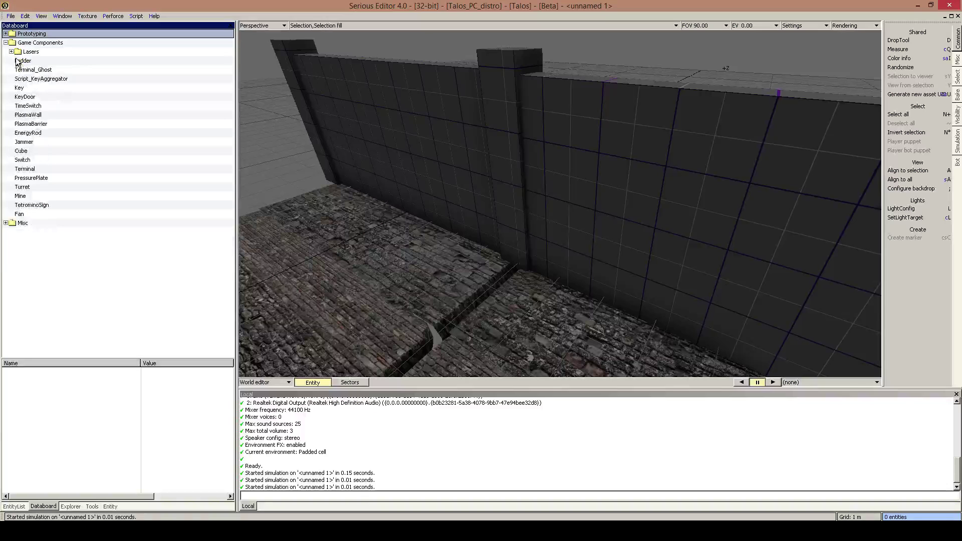
pyautogui.click(16, 61)
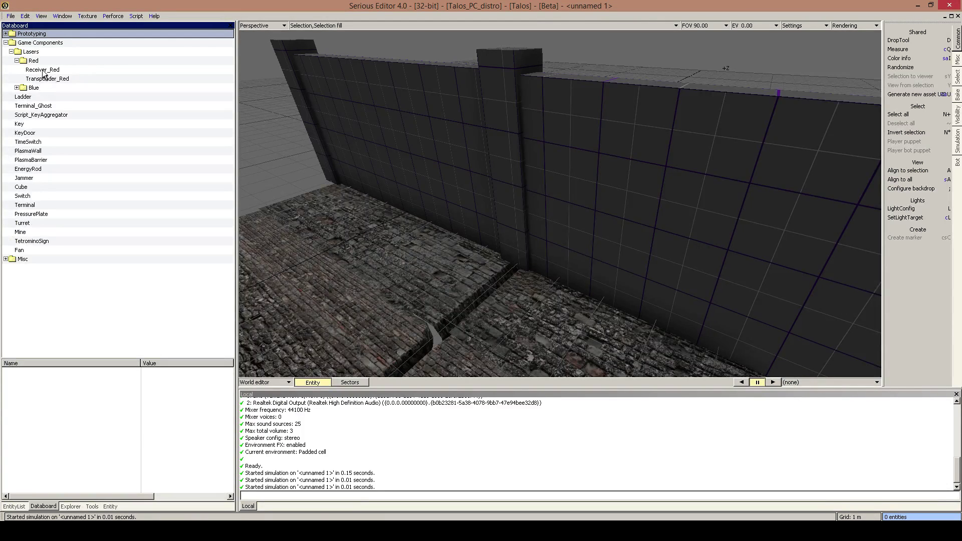
# Place a Receiver_Red component on the long wall and rotate it to face outward.
pyautogui.moveTo(42, 71); pyautogui.dragTo(422, 190)
pyautogui.moveTo(521, 263)
pyautogui.mouseDown(button='right')
pyautogui.moveTo(441, 235)
pyautogui.moveTo(531, 271)
pyautogui.moveTo(511, 256)
pyautogui.moveTo(522, 263)
pyautogui.mouseUp(button='right')
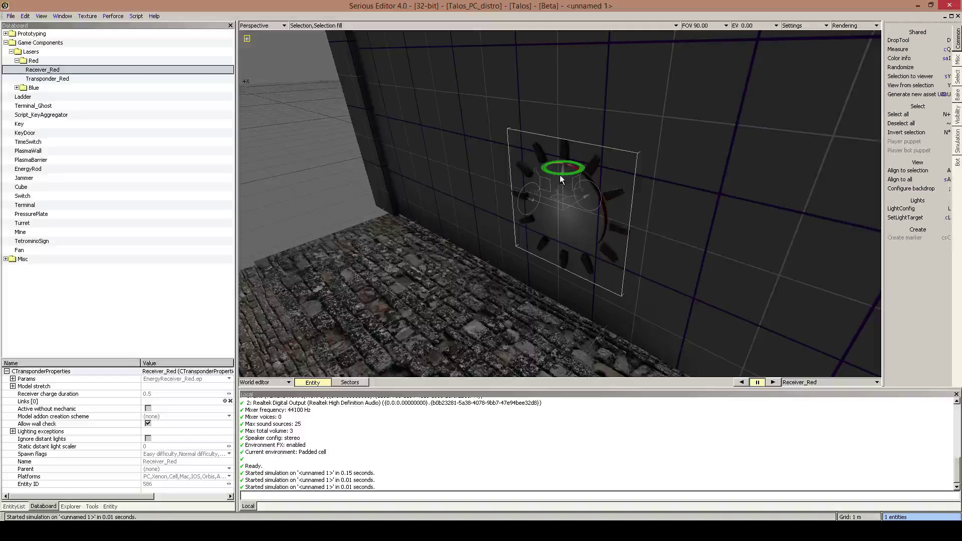
pyautogui.moveTo(565, 176); pyautogui.dragTo(744, 176)
pyautogui.moveTo(574, 207); pyautogui.dragTo(573, 209)
pyautogui.moveTo(573, 209); pyautogui.dragTo(255, 158, button='right')
# Place a Transponder_Red component on the wall beside the receiver, facing outward, and pick EnergyRod in the databoard.
pyautogui.click(64, 79)
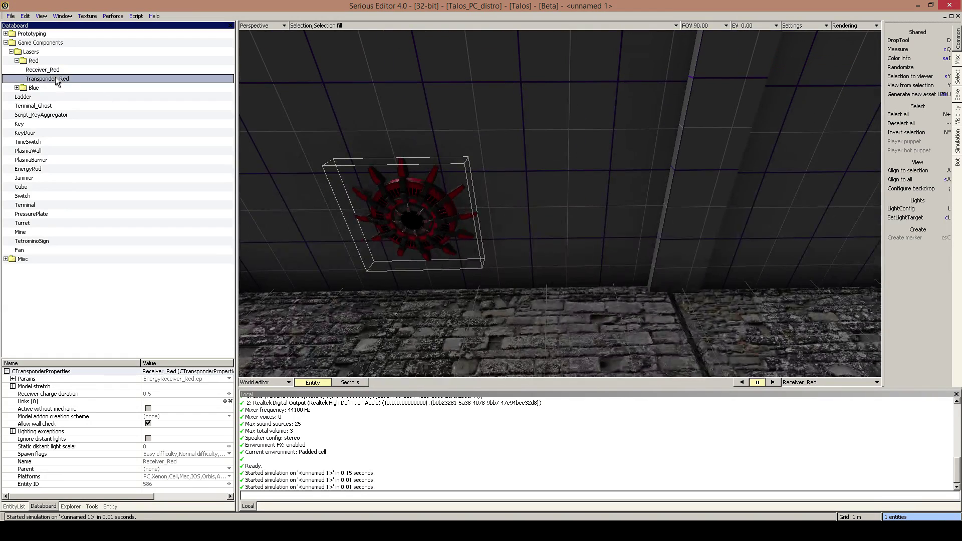
pyautogui.moveTo(233, 99); pyautogui.dragTo(536, 202)
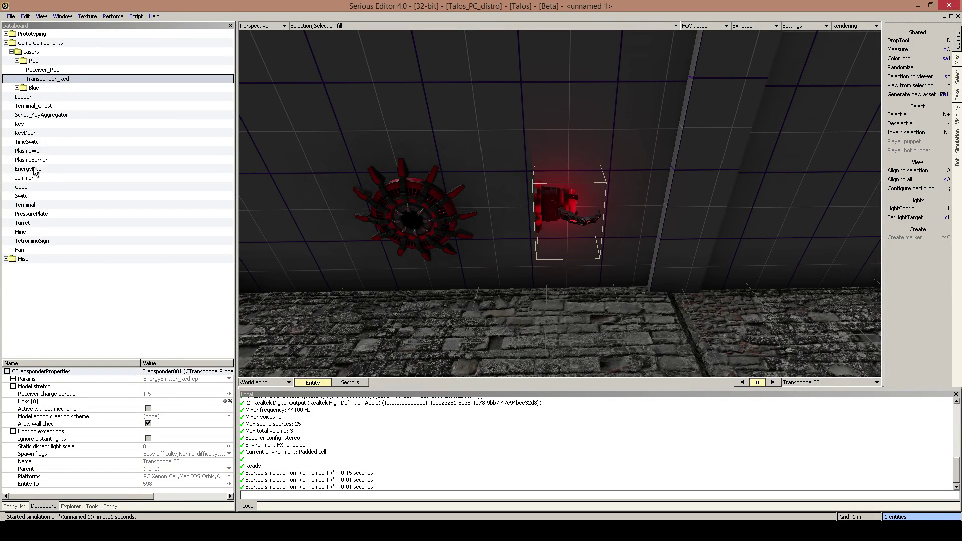
pyautogui.moveTo(34, 169); pyautogui.dragTo(141, 168)
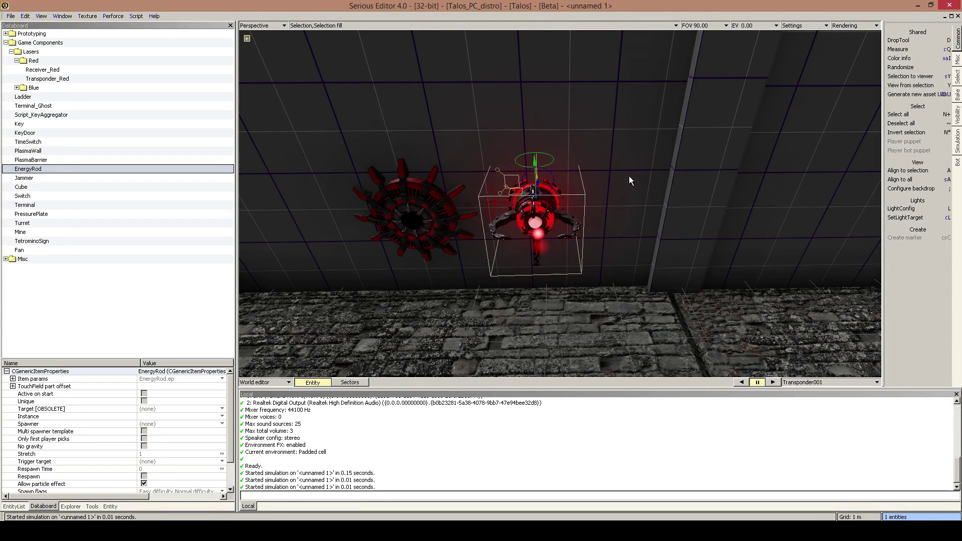
# Delete the red transponder and the red receiver from the wall.
pyautogui.moveTo(540, 208); pyautogui.dragTo(550, 267, button='middle')
pyautogui.press('Delete')
pyautogui.click(404, 246)
pyautogui.press('Delete')
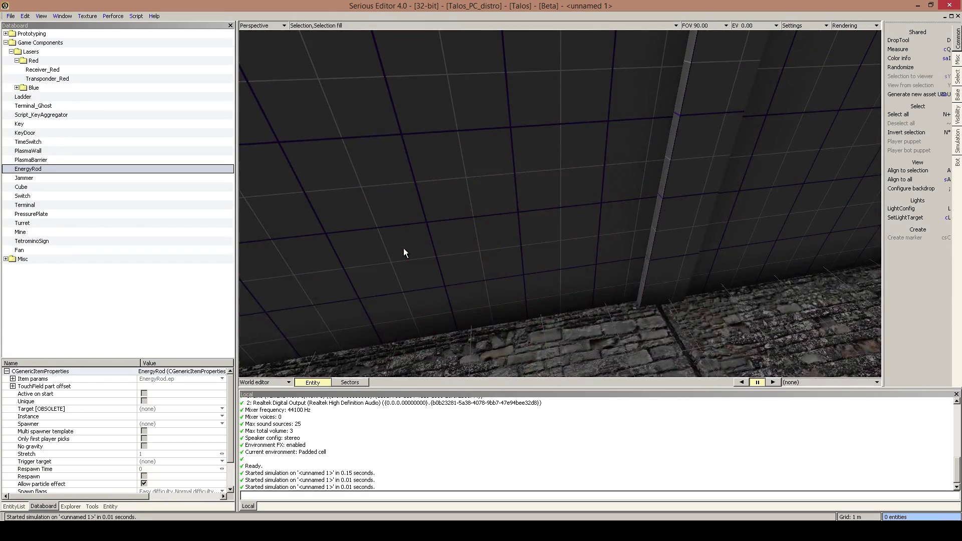
# Collapse the Lasers, Game Components and Misc folders so only the top-level databoard folders are listed.
pyautogui.moveTo(404, 246); pyautogui.dragTo(551, 261, button='middle')
pyautogui.moveTo(402, 240); pyautogui.dragTo(406, 243, button='right')
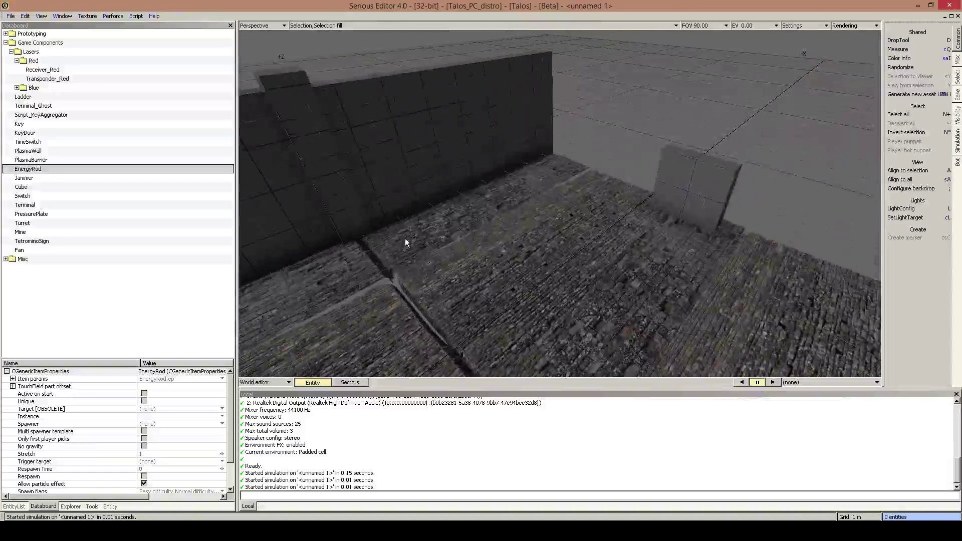
pyautogui.click(11, 52)
pyautogui.click(6, 42)
pyautogui.click(6, 52)
pyautogui.click(5, 51)
pyautogui.click(50, 131)
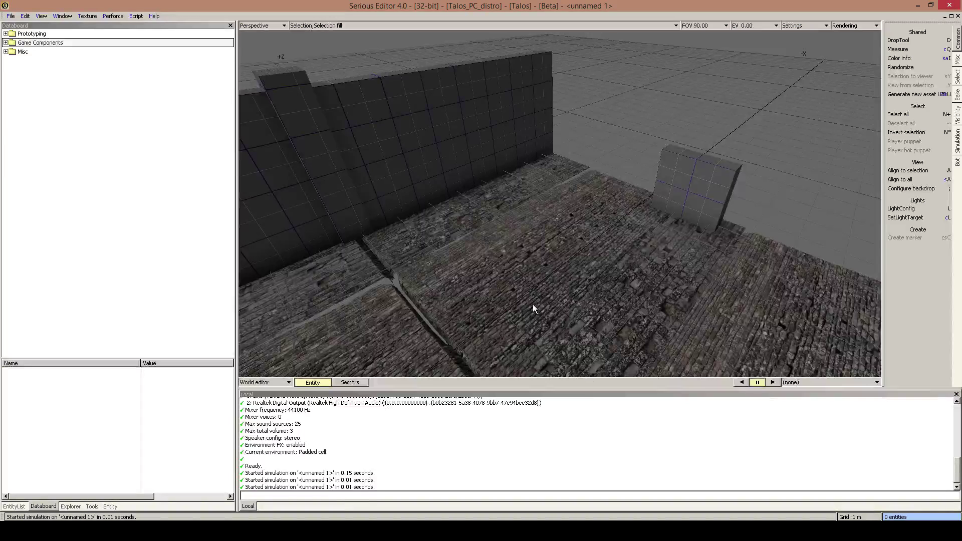
# Add a simple model entity on the stone floor and assign it Statue_03.mdl from Content/Talos/Models/Statues/Statue_03.
pyautogui.hotkey('ctrl', 'v')
pyautogui.click(110, 507)
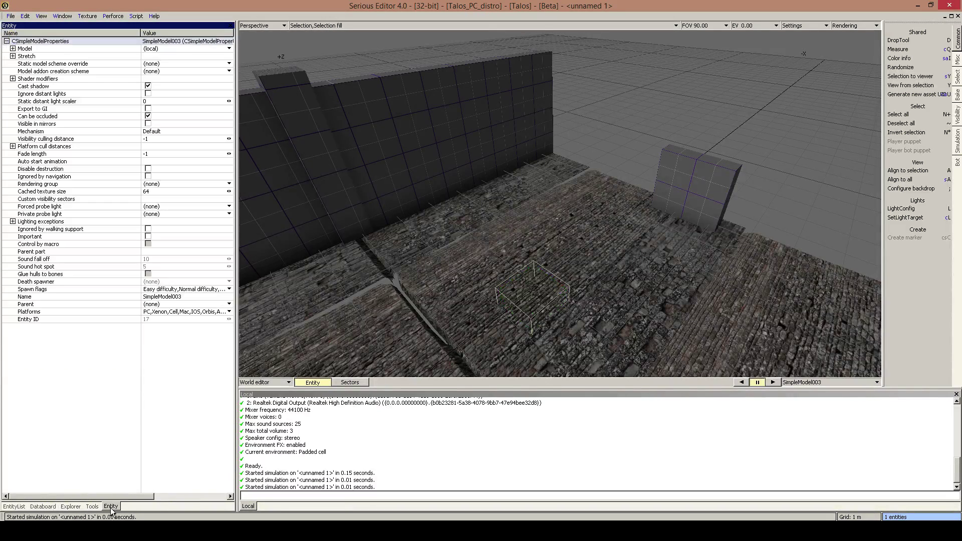
pyautogui.click(163, 50)
pyautogui.click(165, 66)
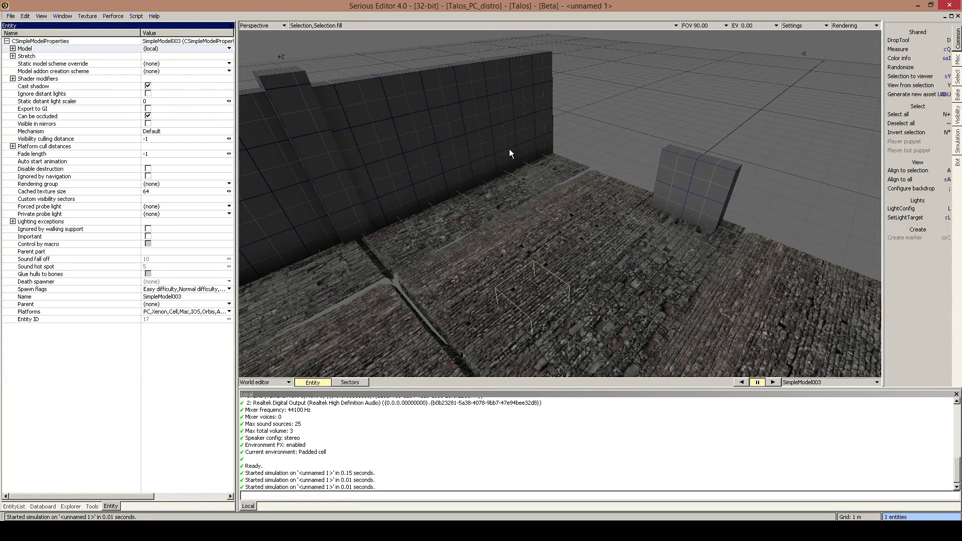
pyautogui.scroll(10, 365, 183)
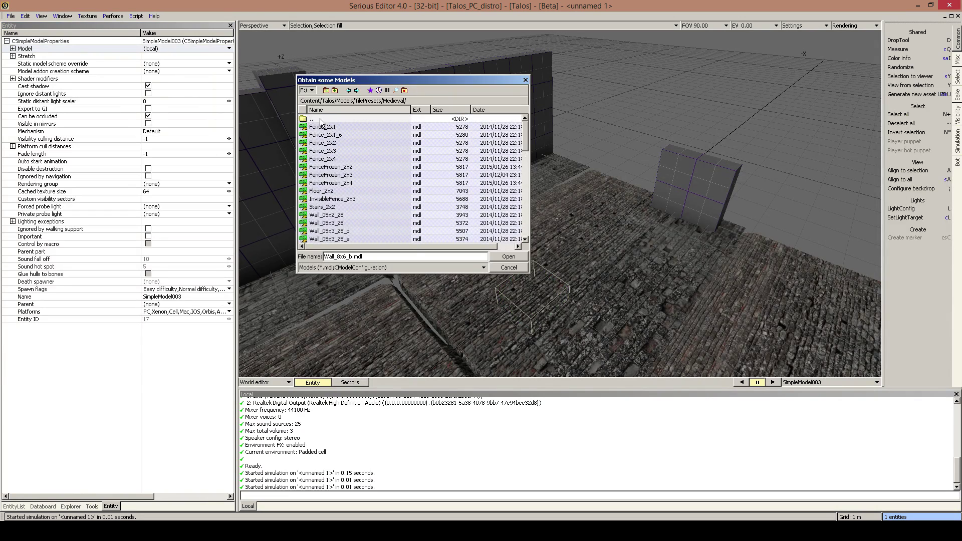
pyautogui.doubleClick(320, 121)
pyautogui.doubleClick(328, 119)
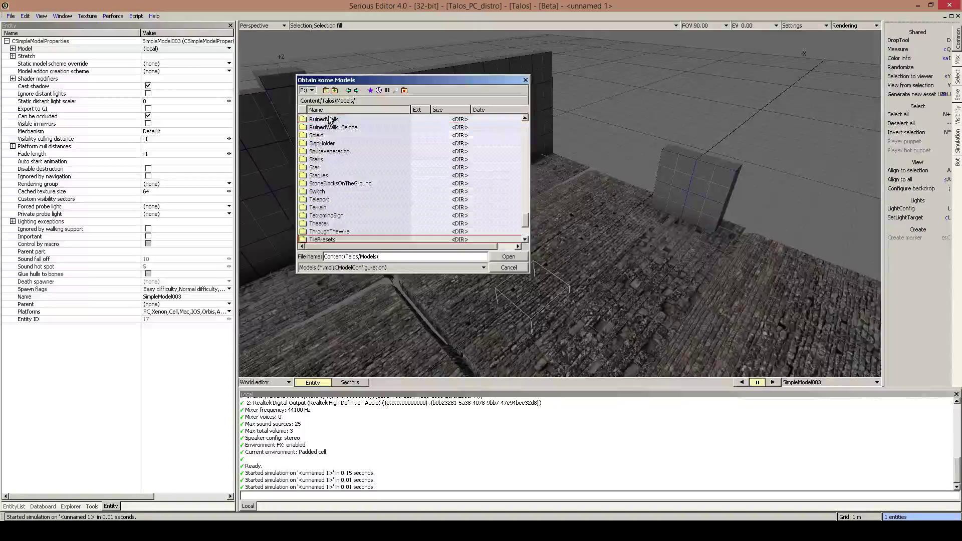
pyautogui.scroll(-3, 343, 186)
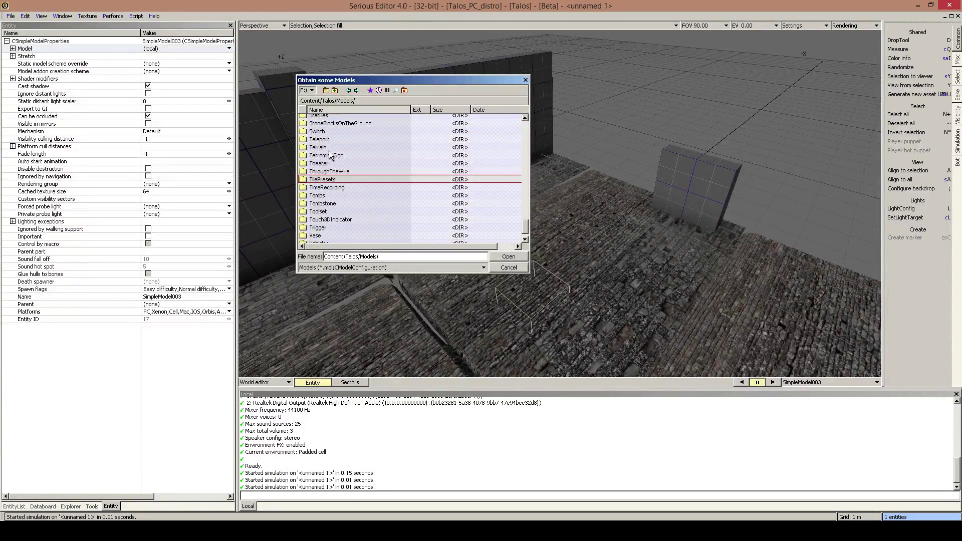
pyautogui.scroll(2, 328, 159)
pyautogui.click(323, 159)
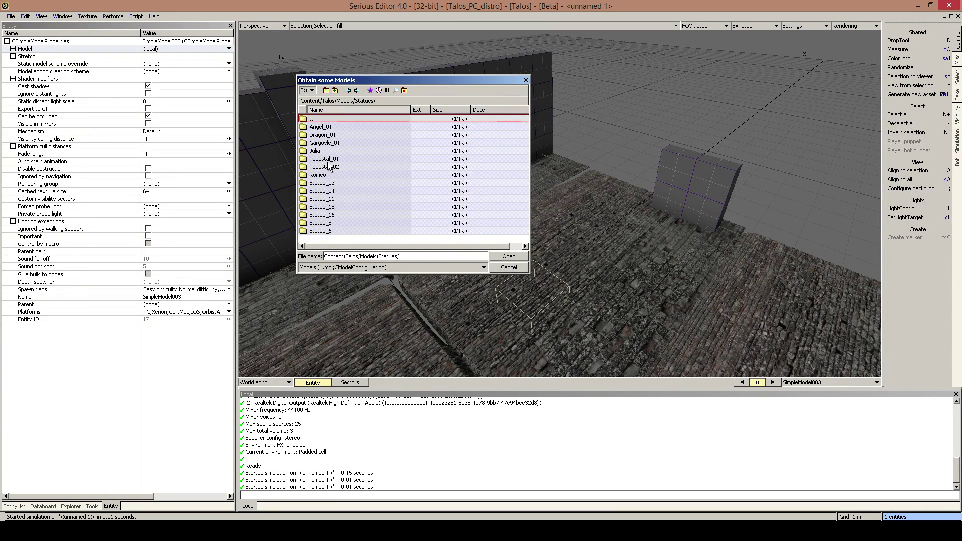
pyautogui.doubleClick(331, 186)
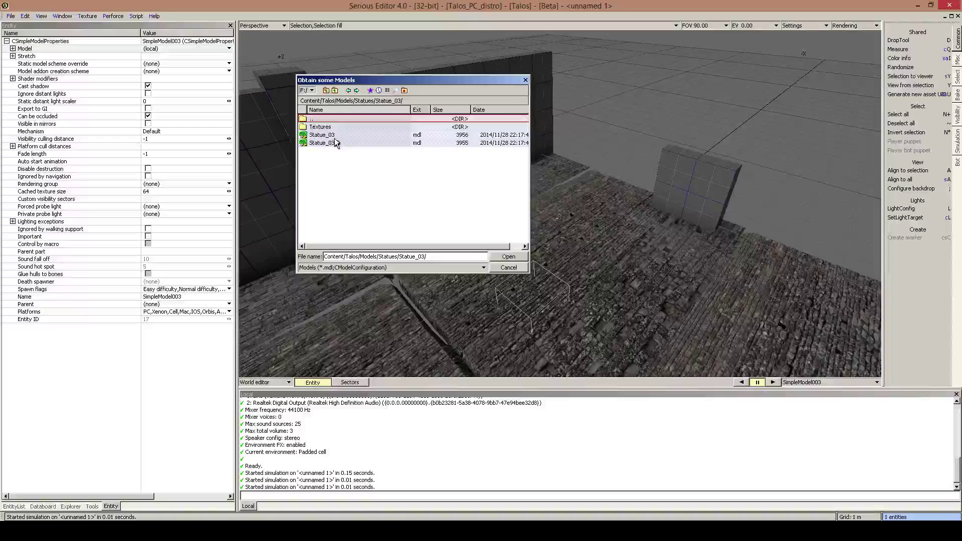
pyautogui.doubleClick(337, 136)
# Center the view on the statue and move it across the floor toward the outer edge.
pyautogui.press('a')
pyautogui.moveTo(560, 203); pyautogui.dragTo(596, 314, button='middle')
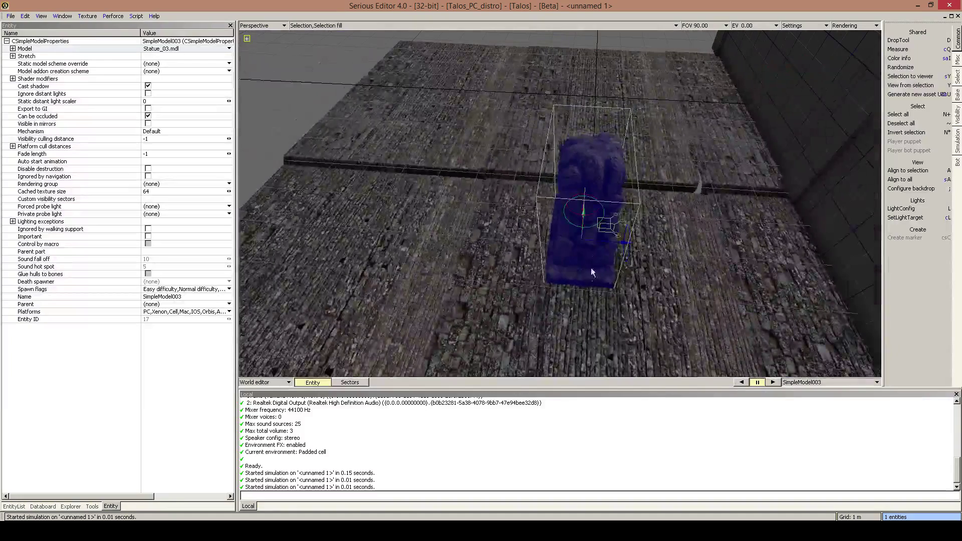
pyautogui.moveTo(601, 243); pyautogui.dragTo(404, 213)
pyautogui.click(275, 155)
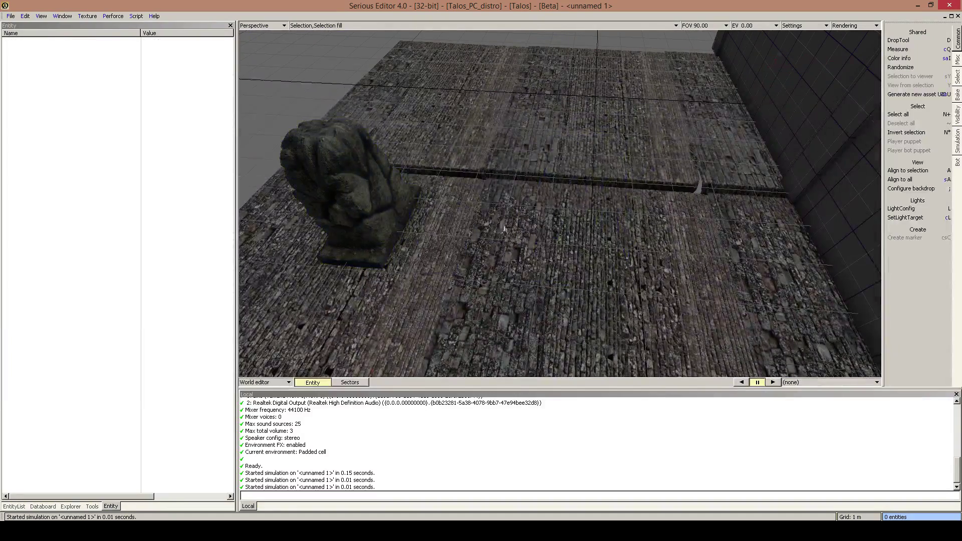
pyautogui.moveTo(498, 225); pyautogui.dragTo(401, 291, button='middle')
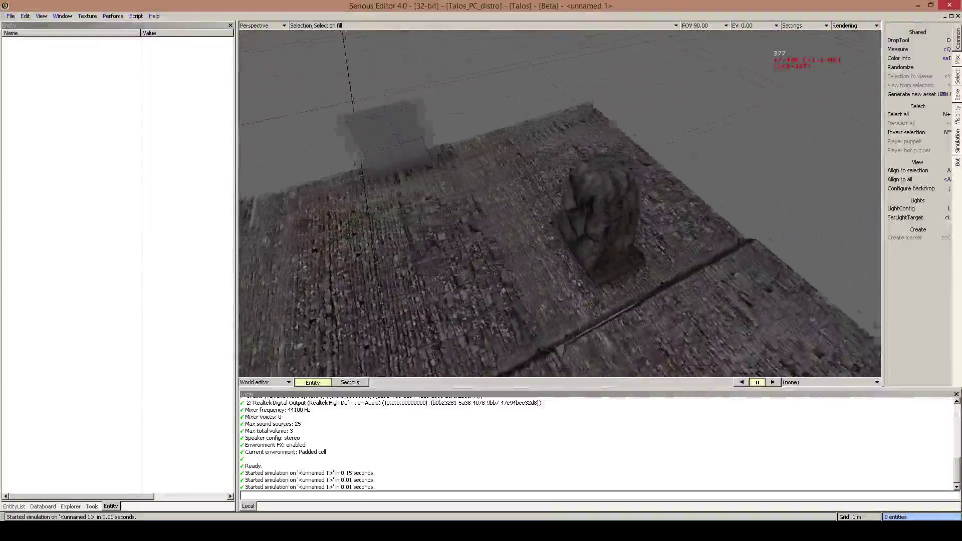
# Bring up the databoard, select only the statue and copy it.
pyautogui.click(568, 224)
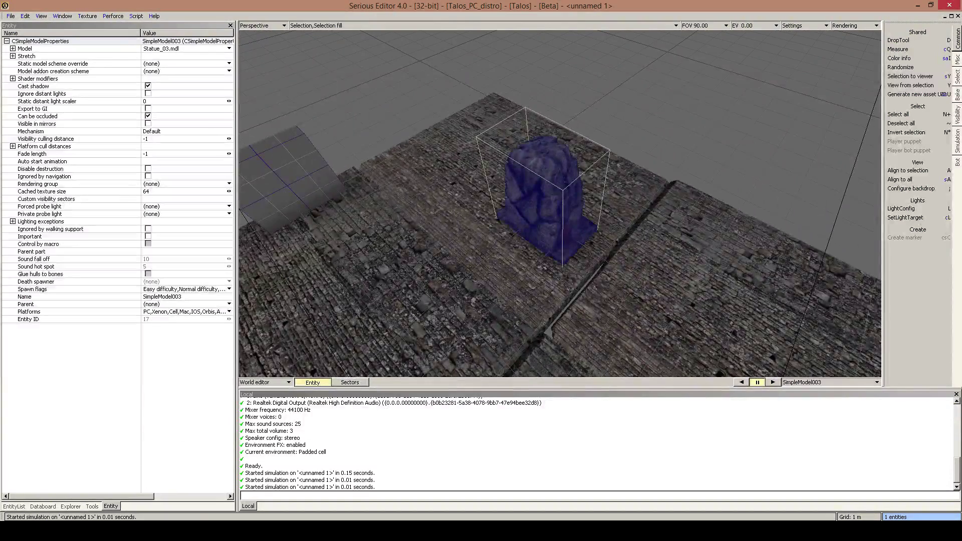
pyautogui.click(44, 506)
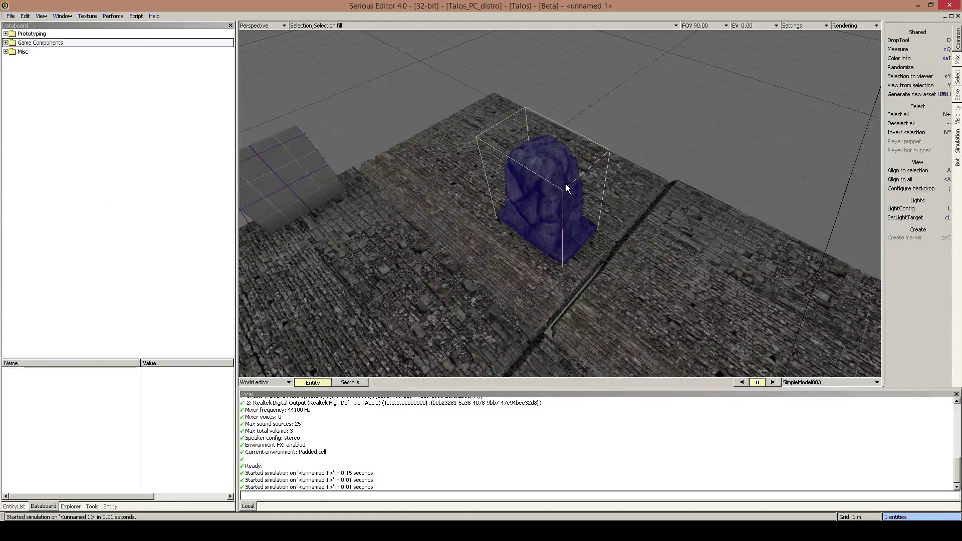
pyautogui.keyDown('shift'); pyautogui.moveTo(546, 193); pyautogui.dragTo(289, 185); pyautogui.keyUp('shift')
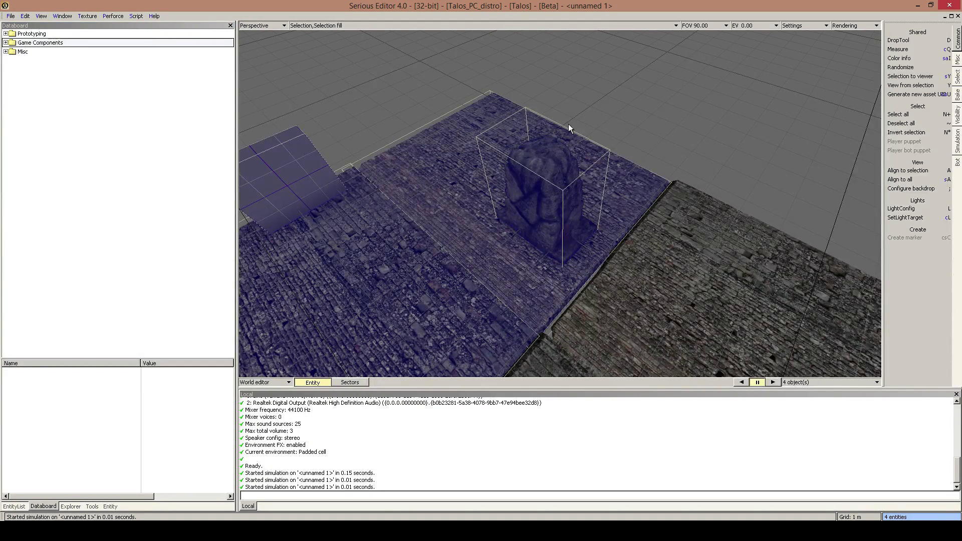
pyautogui.click(565, 176)
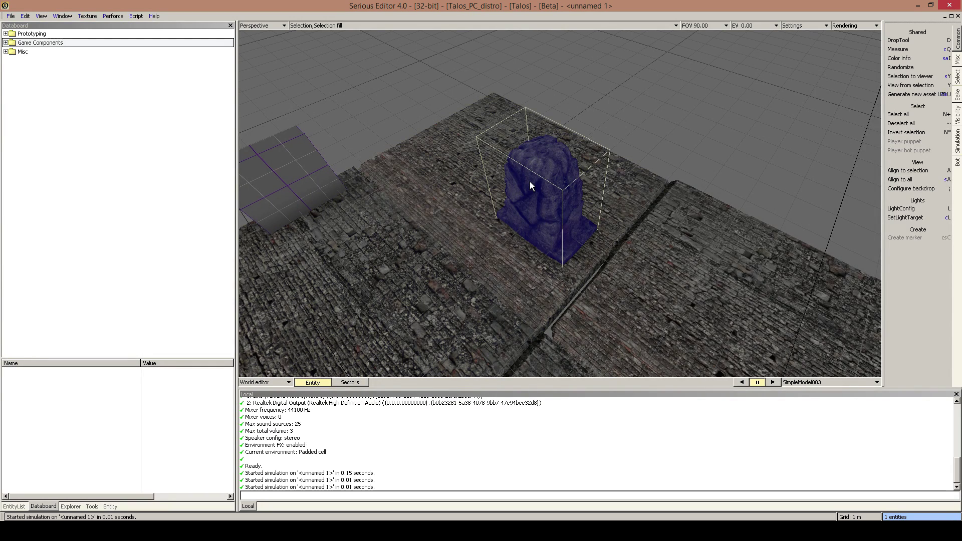
pyautogui.press('ctrl')
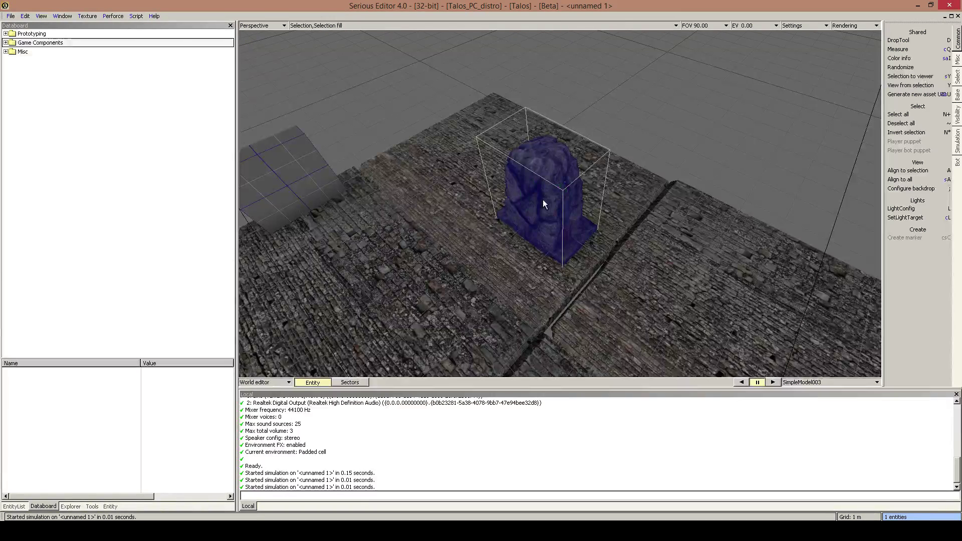
# Paste several copies of the statue around the original on the stone floor.
pyautogui.click(702, 161)
pyautogui.hotkey('ctrl', 'v')
pyautogui.hotkey('ctrl', 'v')
pyautogui.hotkey('ctrl', 'v')
pyautogui.hotkey('ctrl', 'v')
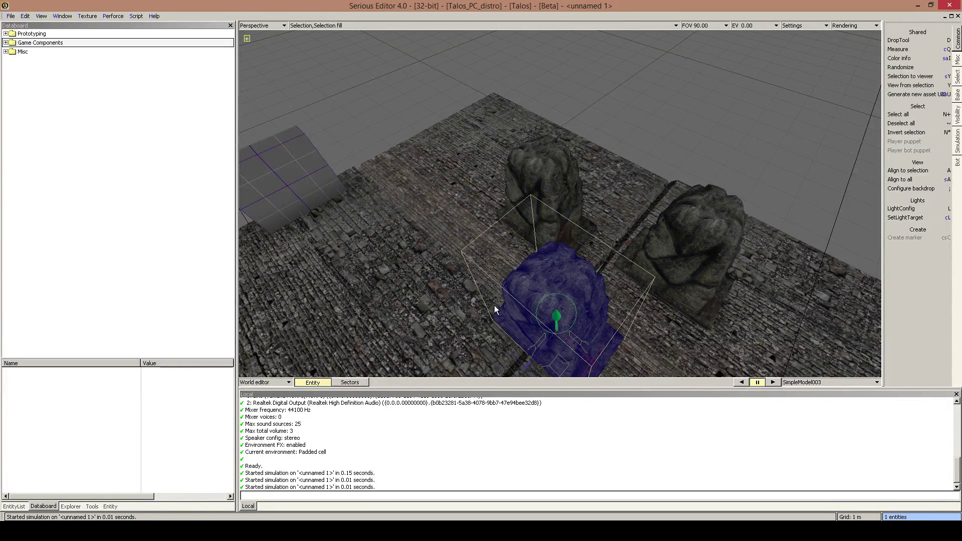
# Delete all the pasted statue copies, keeping only the original statue.
pyautogui.press('Delete')
pyautogui.click(405, 293)
pyautogui.press('Delete')
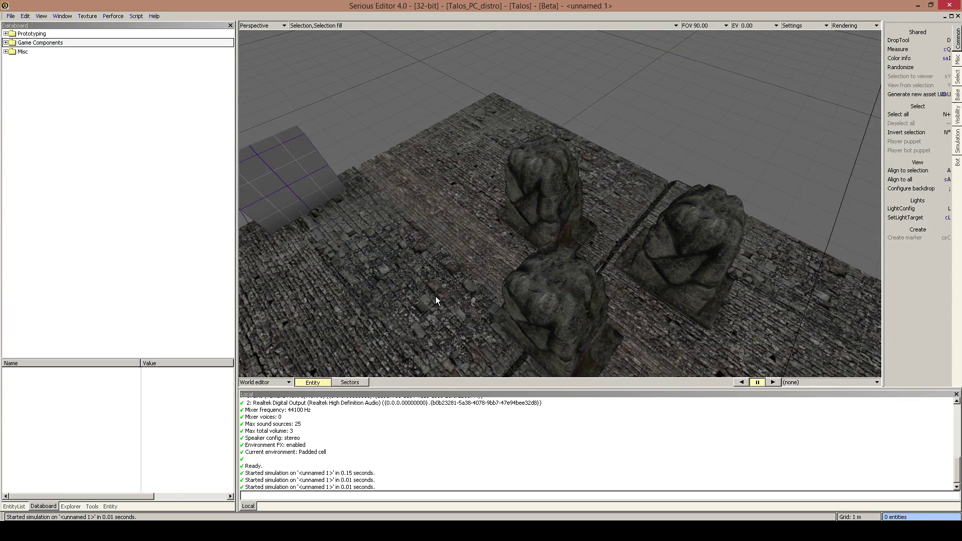
pyautogui.click(547, 306)
pyautogui.press('Delete')
pyautogui.click(681, 281)
pyautogui.press('Delete')
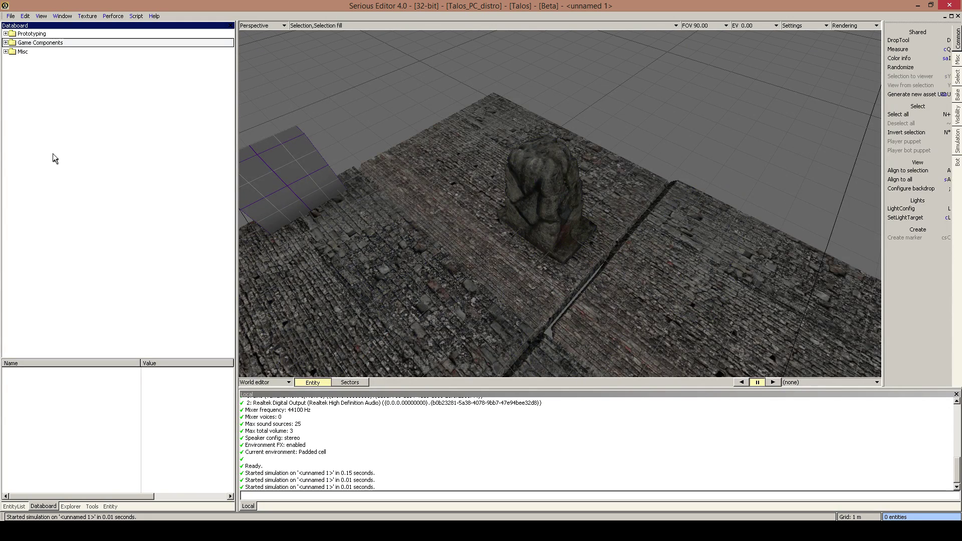
# Paste the copied statue into the databoard as a top-level entry and select the entry and the statue in the level.
pyautogui.rightClick(53, 100)
pyautogui.click(70, 112)
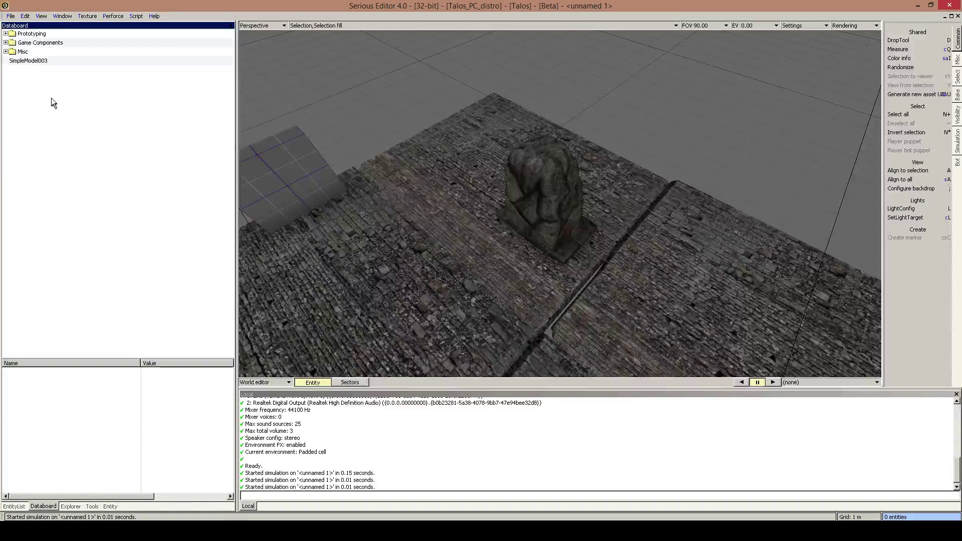
pyautogui.click(72, 61)
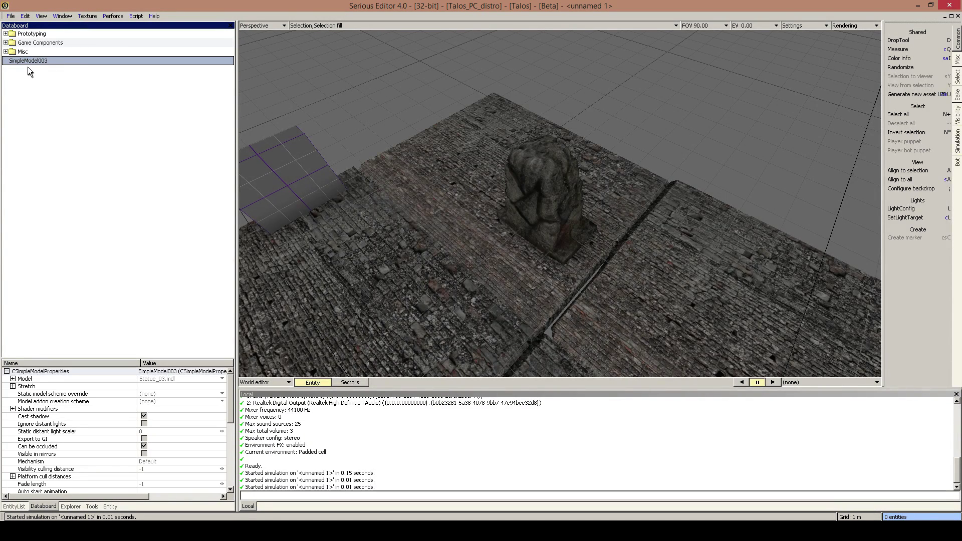
pyautogui.click(350, 303)
pyautogui.click(539, 183)
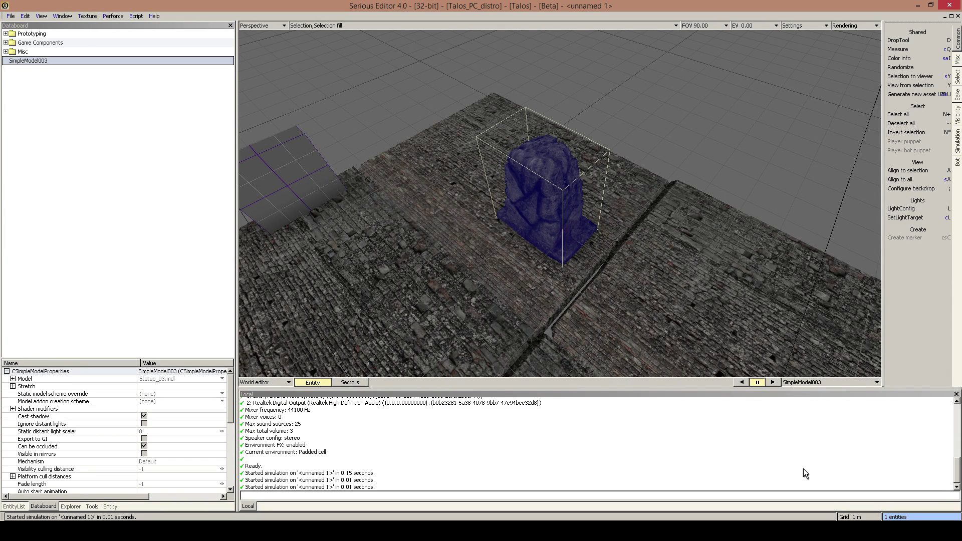
# Look through the list of level entities and the actions available for them, keeping the statue selected.
pyautogui.click(791, 382)
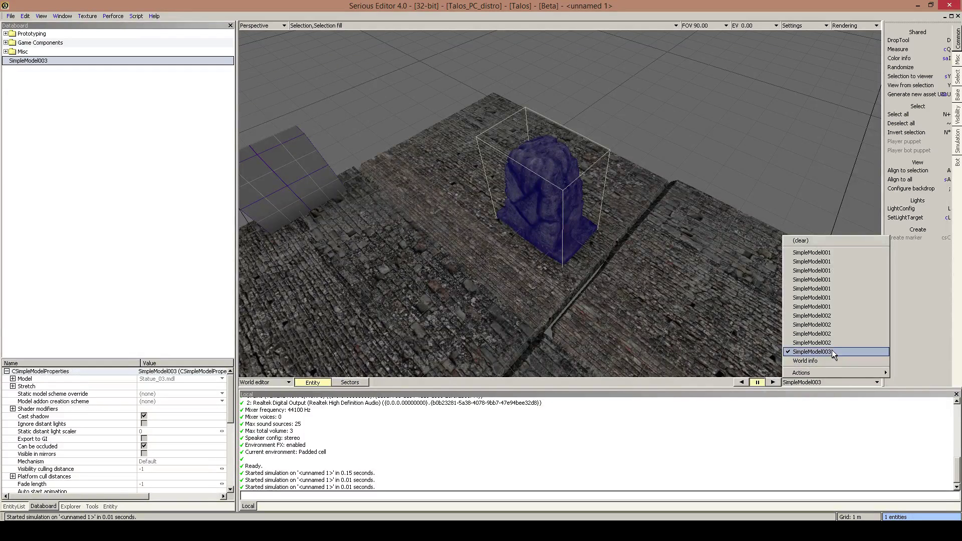
pyautogui.moveTo(802, 373)
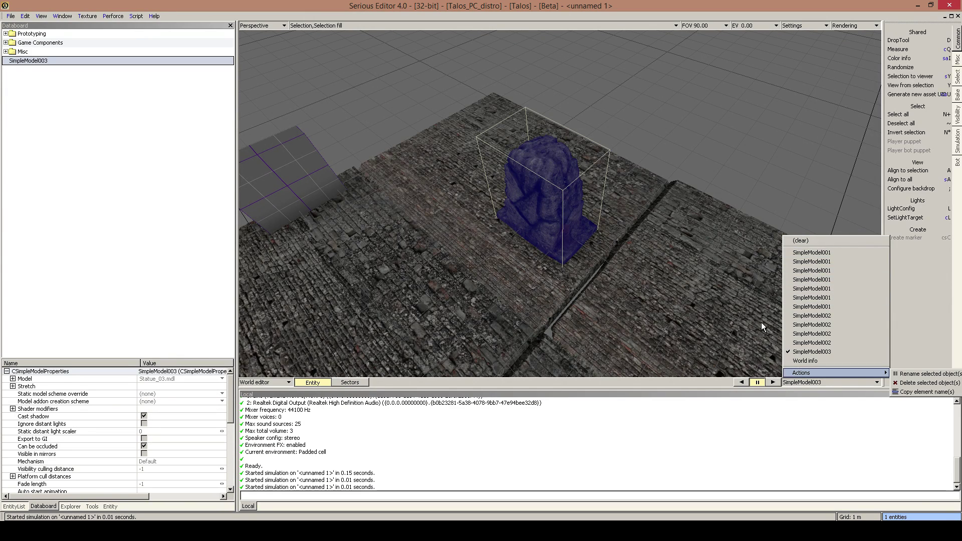
pyautogui.click(816, 352)
# Rename the statue's databoard entry to Useless Statue.
pyautogui.click(136, 63)
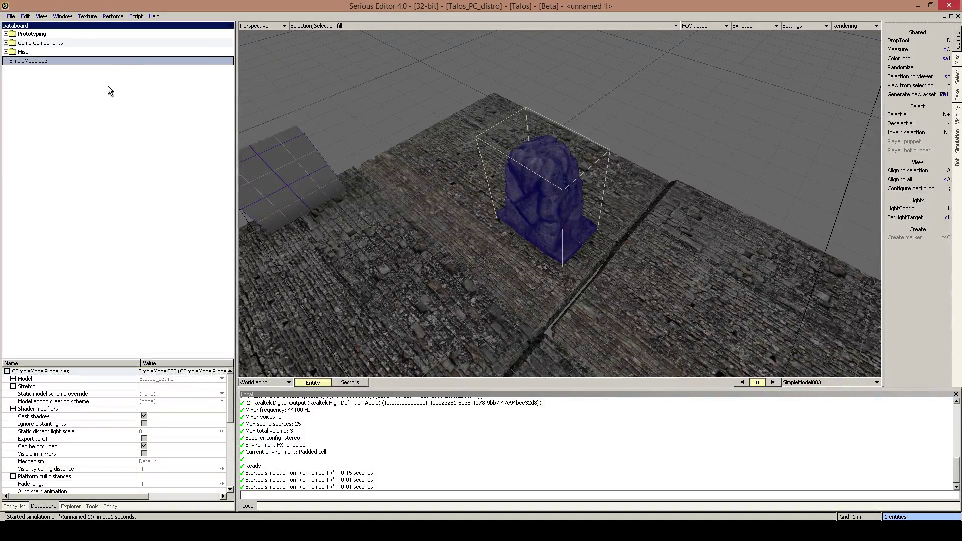
pyautogui.press('F2')
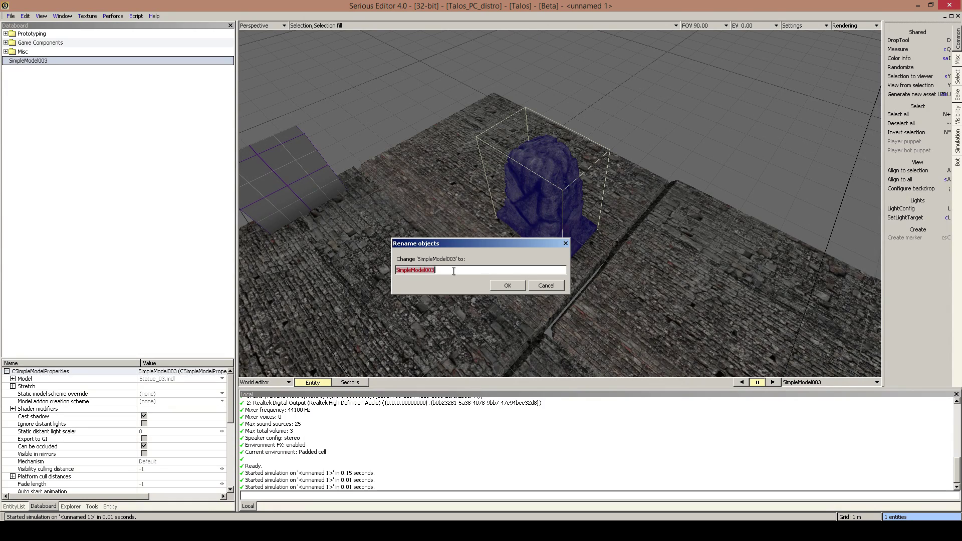
pyautogui.write('Useless Statue')
pyautogui.press('Return')
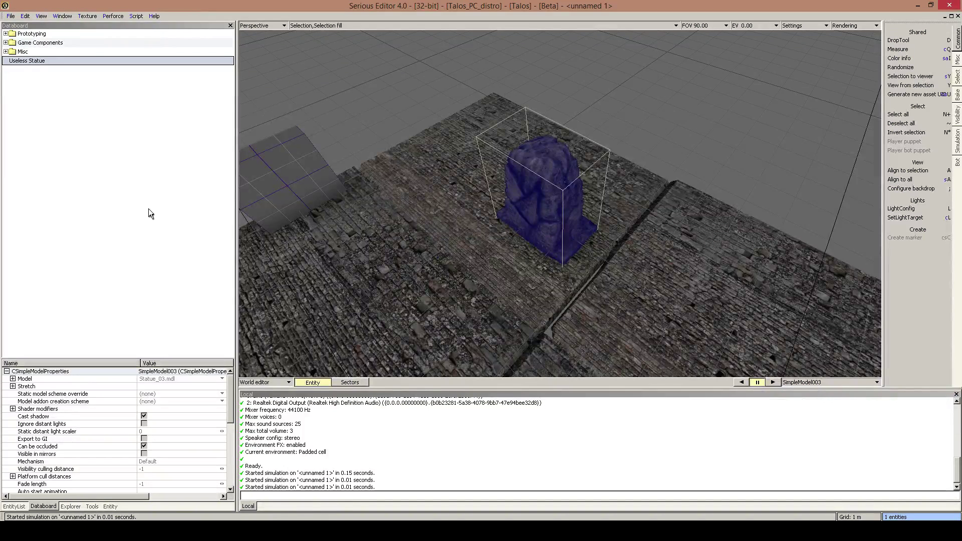
# Examine the properties of the Useless Statue databoard entry and compare them with the full entity properties of the statue in the level.
pyautogui.click(32, 73)
pyautogui.click(92, 61)
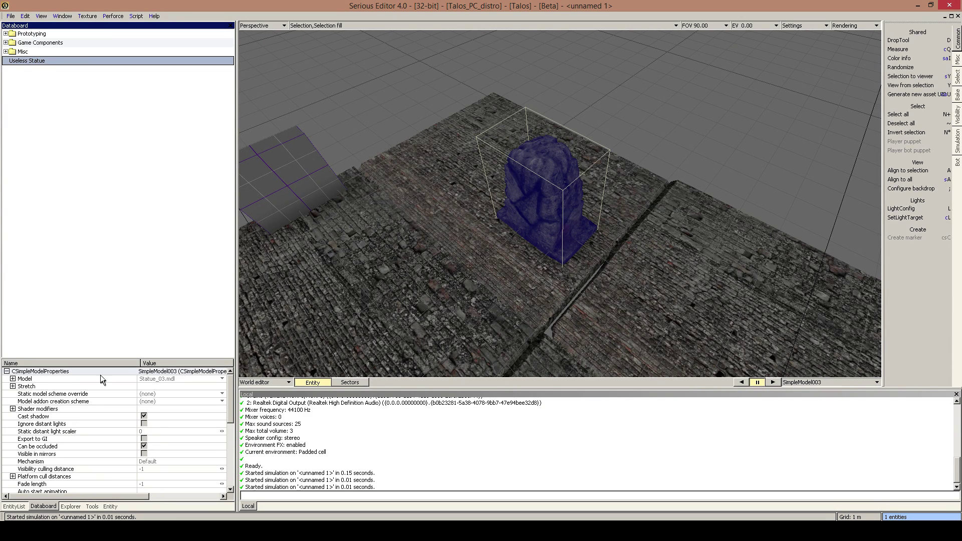
pyautogui.moveTo(232, 394); pyautogui.dragTo(231, 443)
pyautogui.scroll(4, 136, 432)
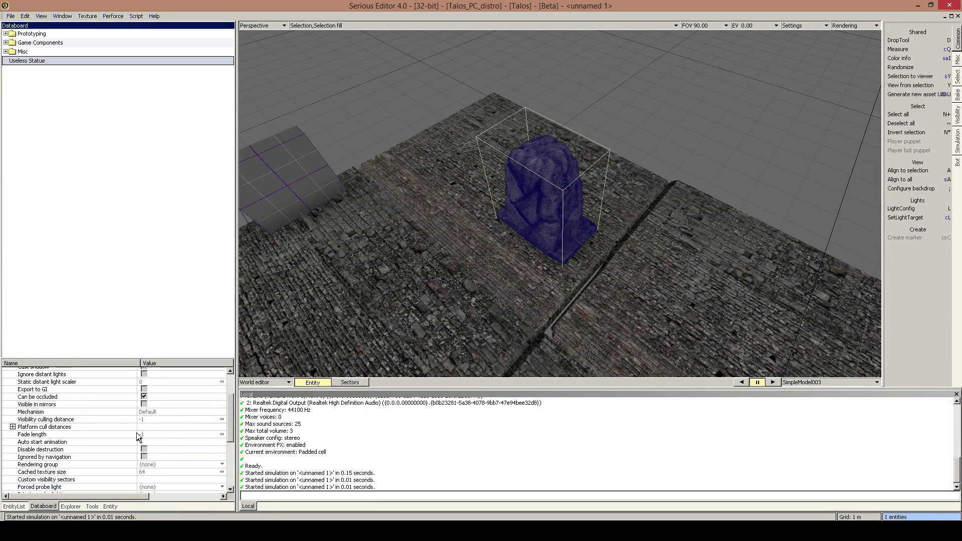
pyautogui.scroll(2, 137, 432)
pyautogui.click(109, 507)
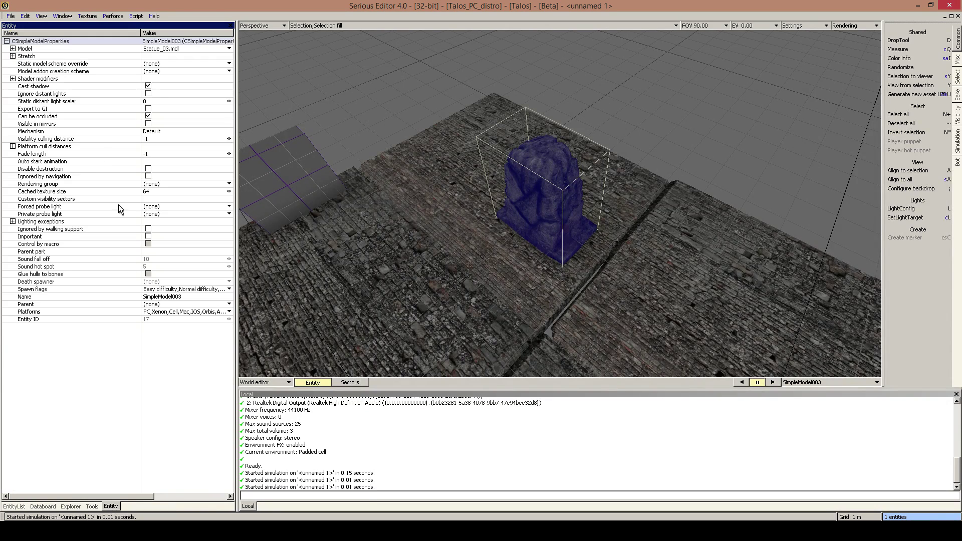
pyautogui.click(38, 240)
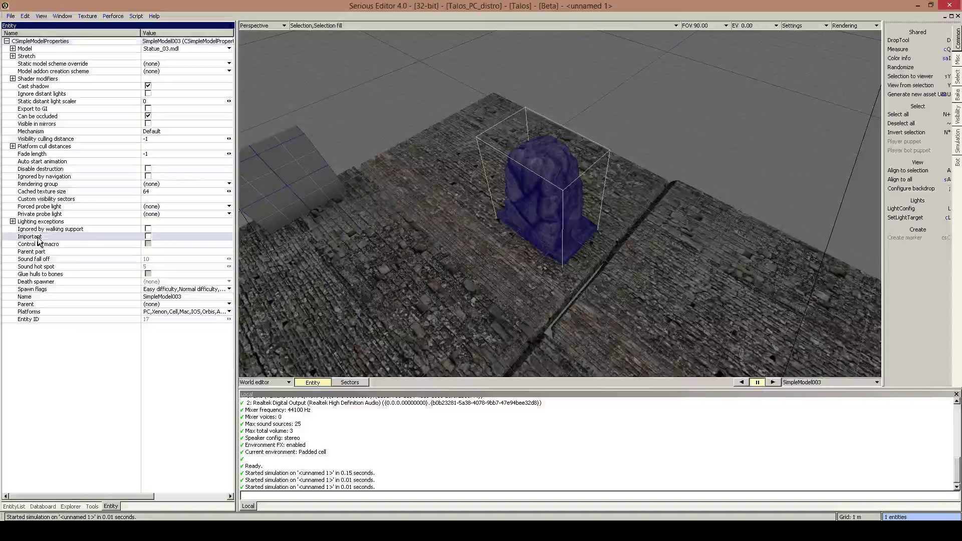
pyautogui.click(71, 507)
pyautogui.click(55, 507)
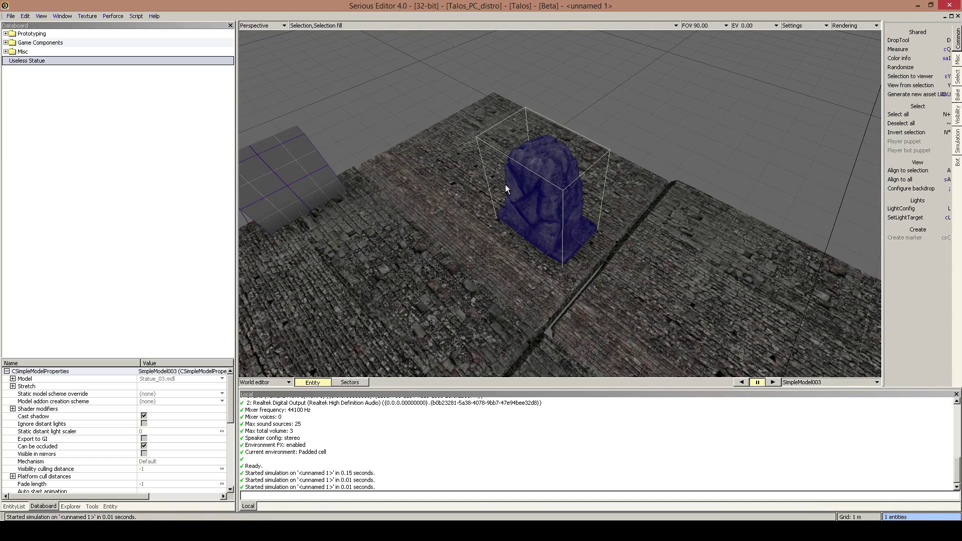
# Place two Useless Statue copies from the databoard on the stone floor beside the original statue.
pyautogui.moveTo(522, 185); pyautogui.dragTo(552, 187, button='right')
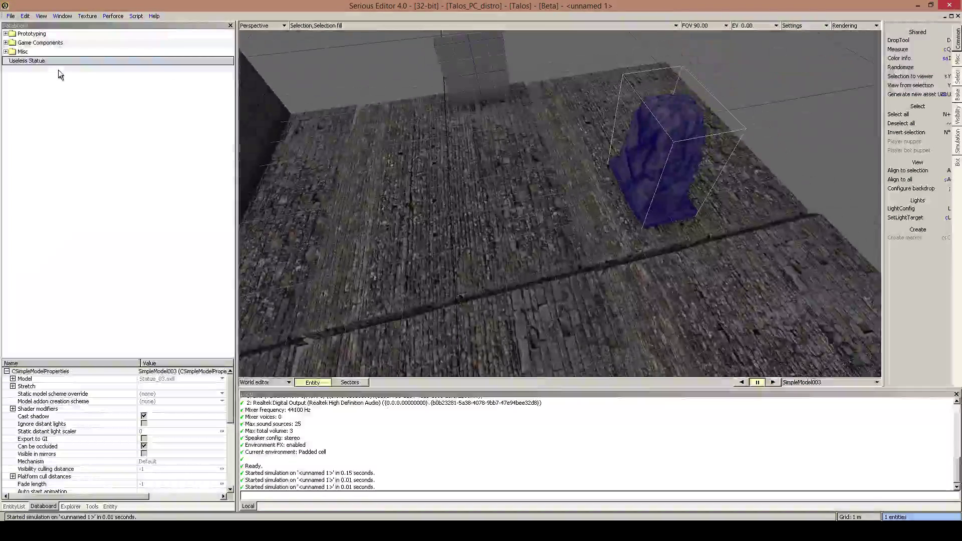
pyautogui.moveTo(34, 62); pyautogui.dragTo(421, 160)
pyautogui.moveTo(75, 68); pyautogui.dragTo(531, 235)
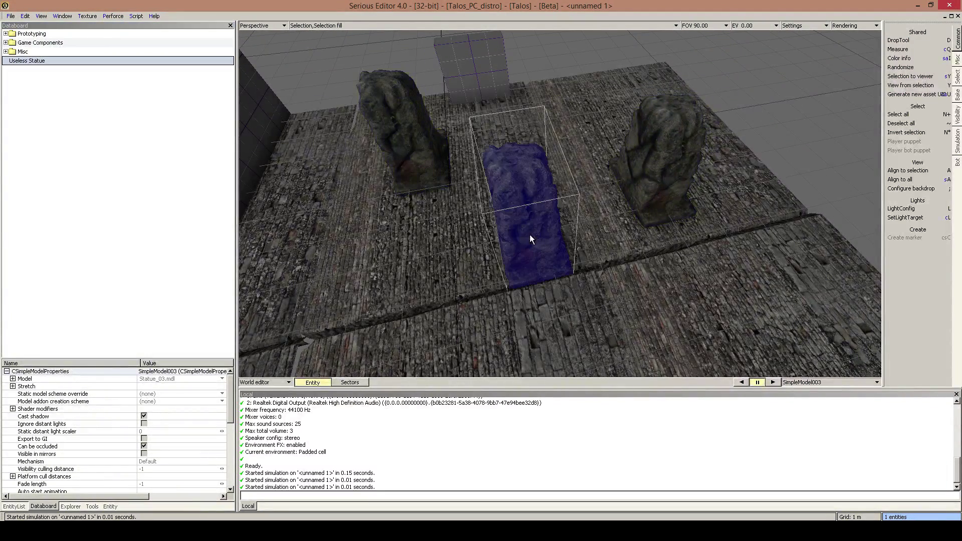
# Delete the two placed statue copies and the original statue from the level.
pyautogui.press('Delete')
pyautogui.click(408, 149)
pyautogui.press('Delete')
pyautogui.click(651, 171)
pyautogui.press('Delete')
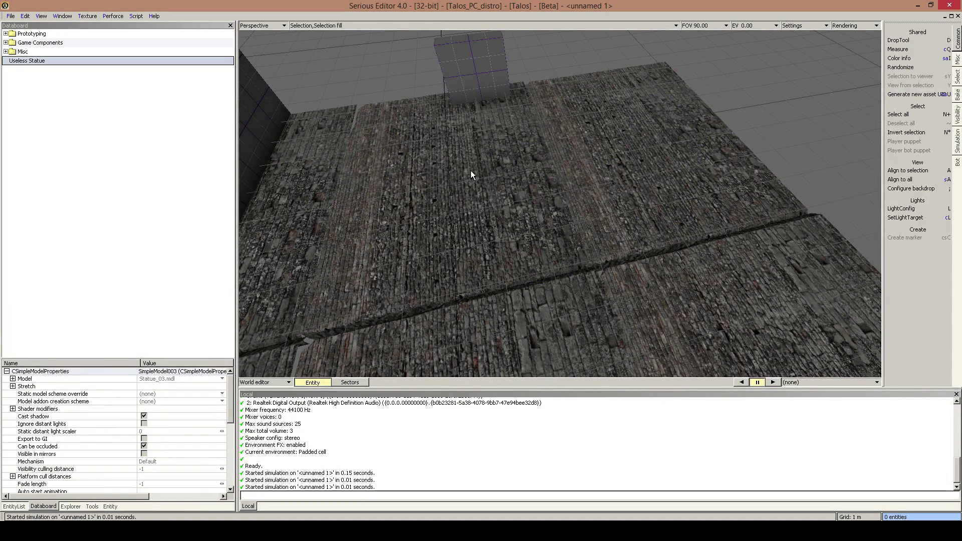
# Create a top-level databoard folder with the default name and move the Useless Statue entry into it.
pyautogui.rightClick(79, 146)
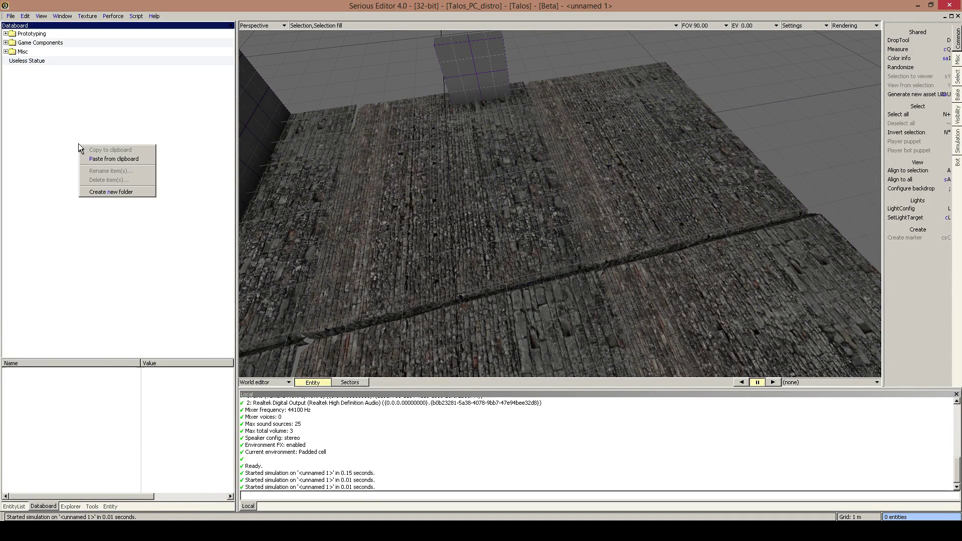
pyautogui.click(111, 192)
pyautogui.click(505, 286)
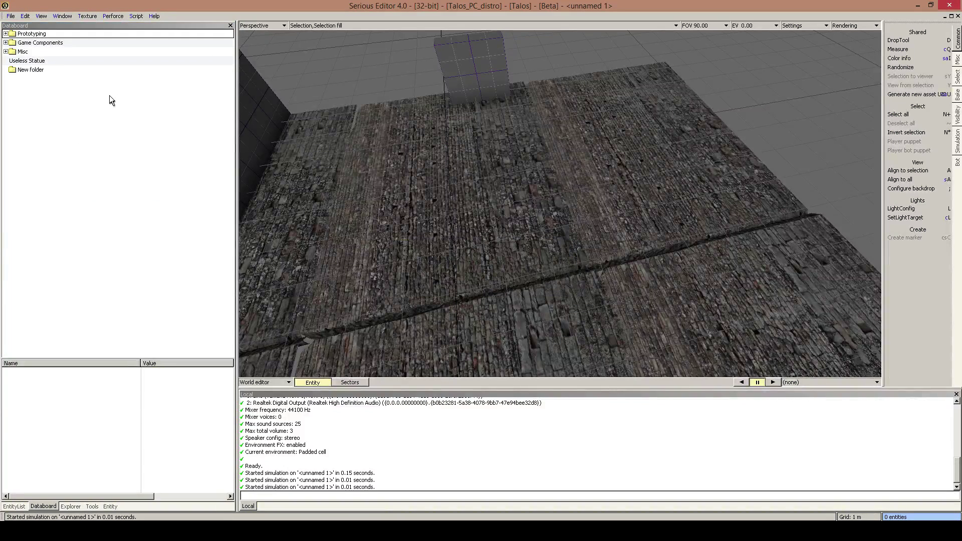
pyautogui.moveTo(35, 59); pyautogui.dragTo(31, 69)
# Delete the new folder with the Useless Statue entry from the databoard.
pyautogui.rightClick(45, 62)
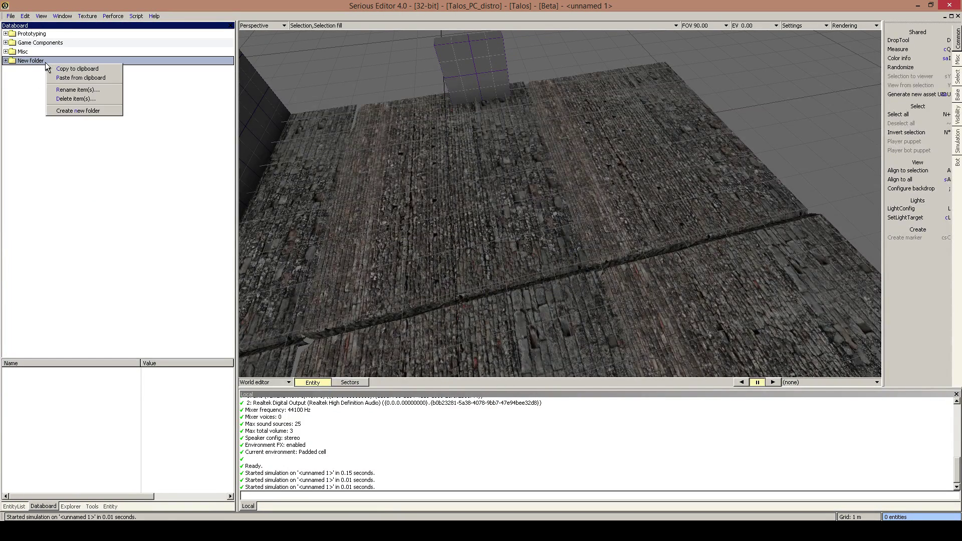
pyautogui.click(76, 98)
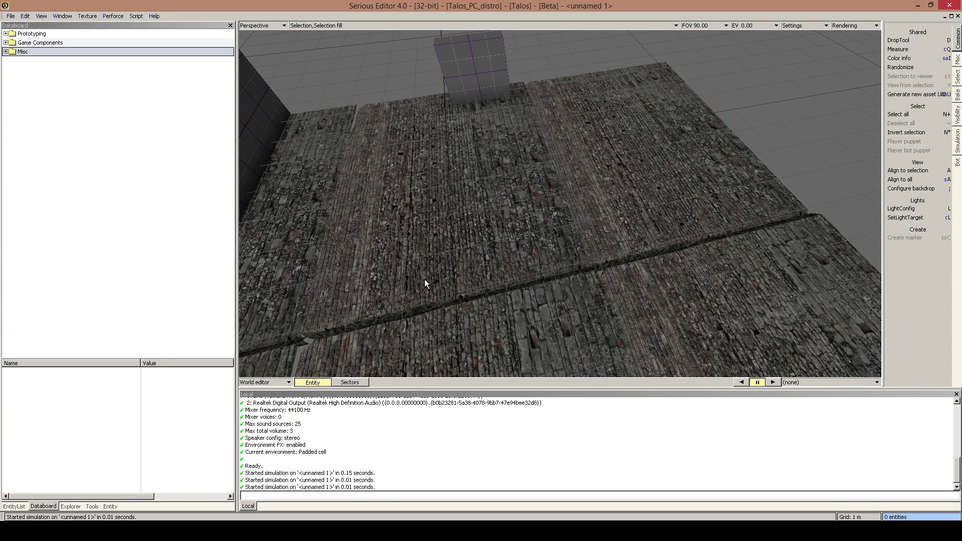
pyautogui.click(77, 136)
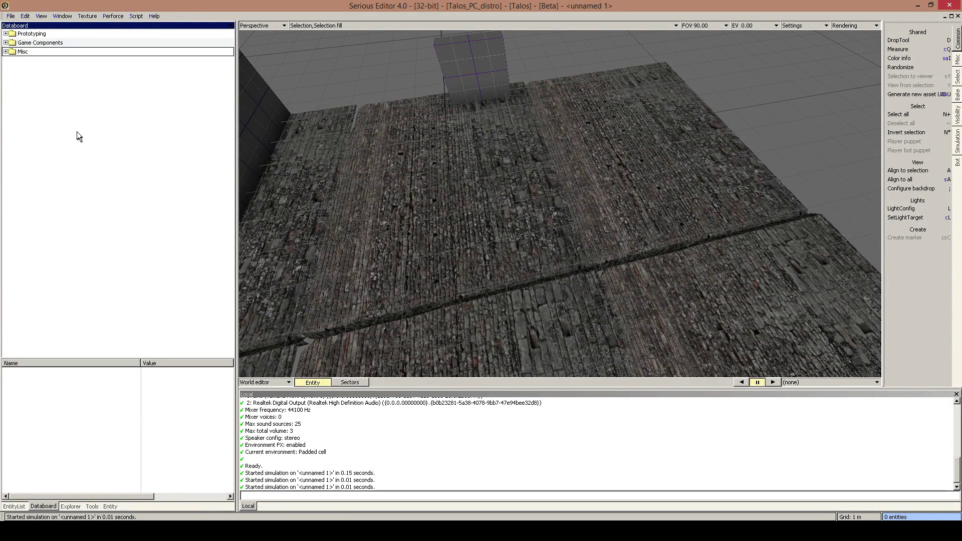
# Expand the databoard's Game Components folder and compare it with the general entity list.
pyautogui.click(6, 42)
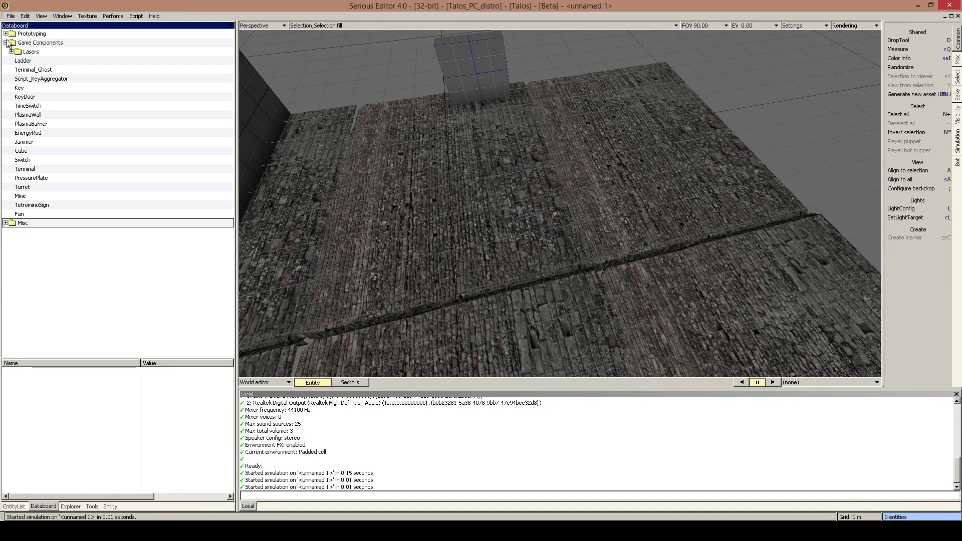
pyautogui.click(15, 507)
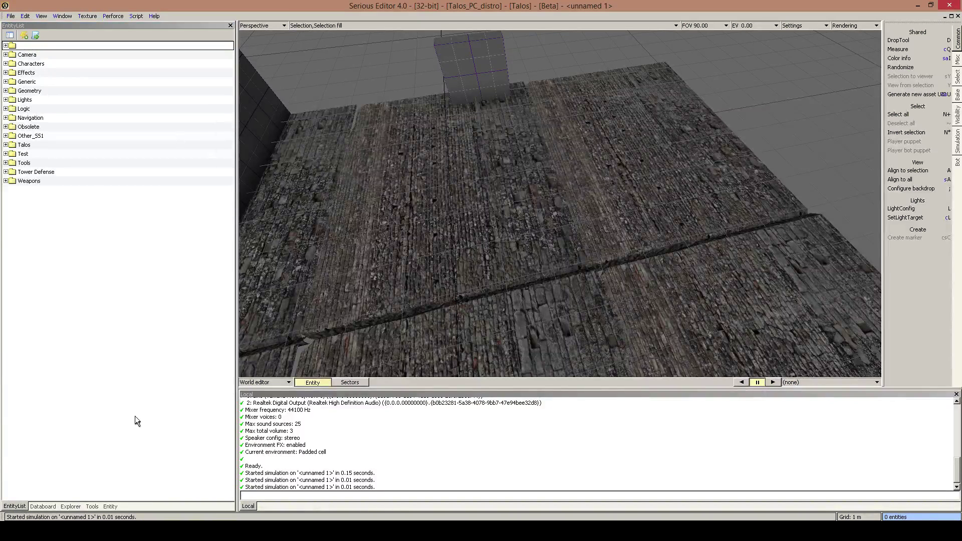
pyautogui.click(47, 506)
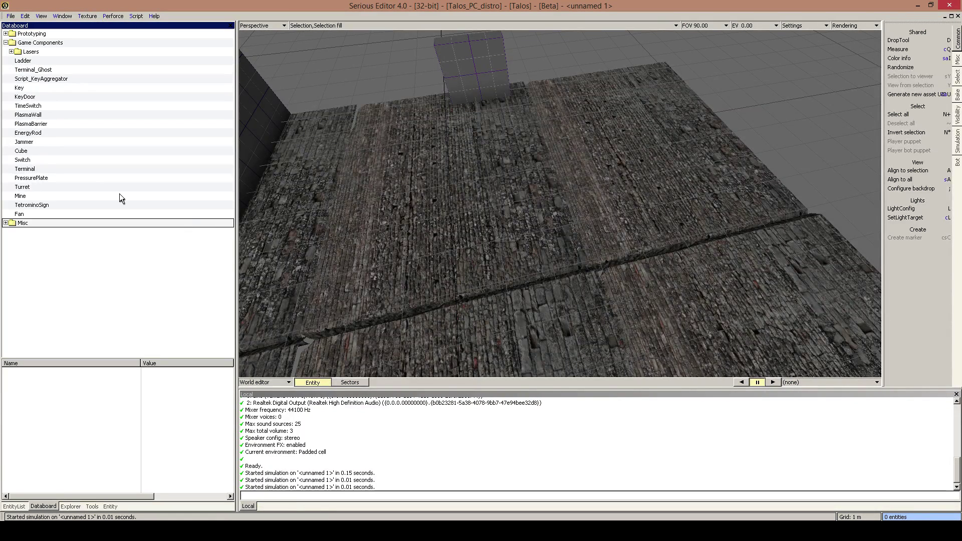
# Place a Cube from the databoard's game components on the stone floor and view it up close.
pyautogui.click(32, 151)
pyautogui.moveTo(101, 152); pyautogui.dragTo(461, 181)
pyautogui.press('Tab')
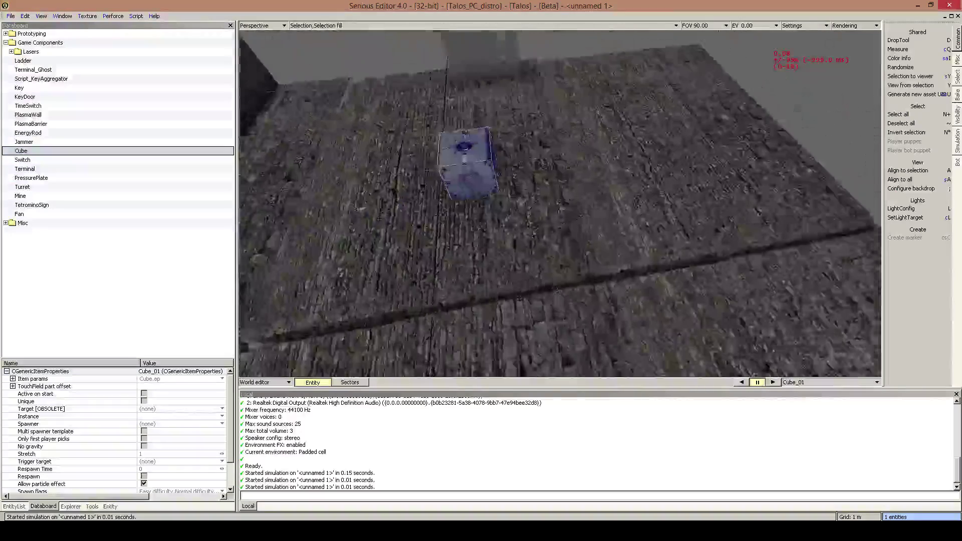
pyautogui.press('Tab')
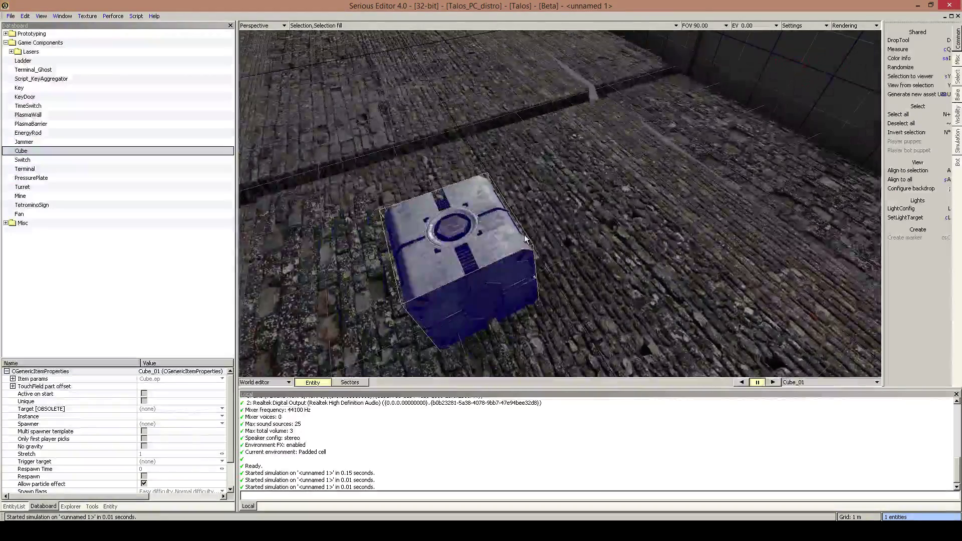
# Delete the placed cube from the level and clear the databoard selection.
pyautogui.press('Delete')
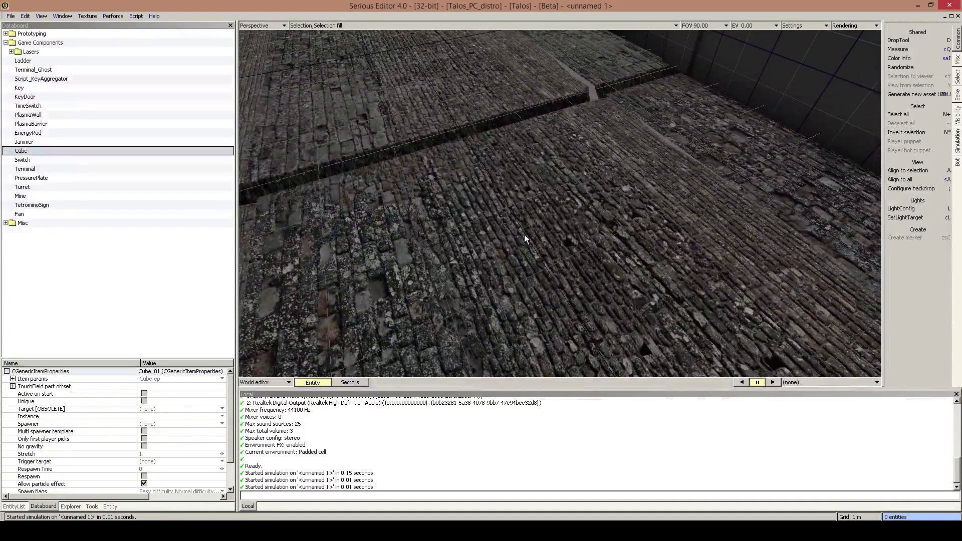
pyautogui.click(105, 275)
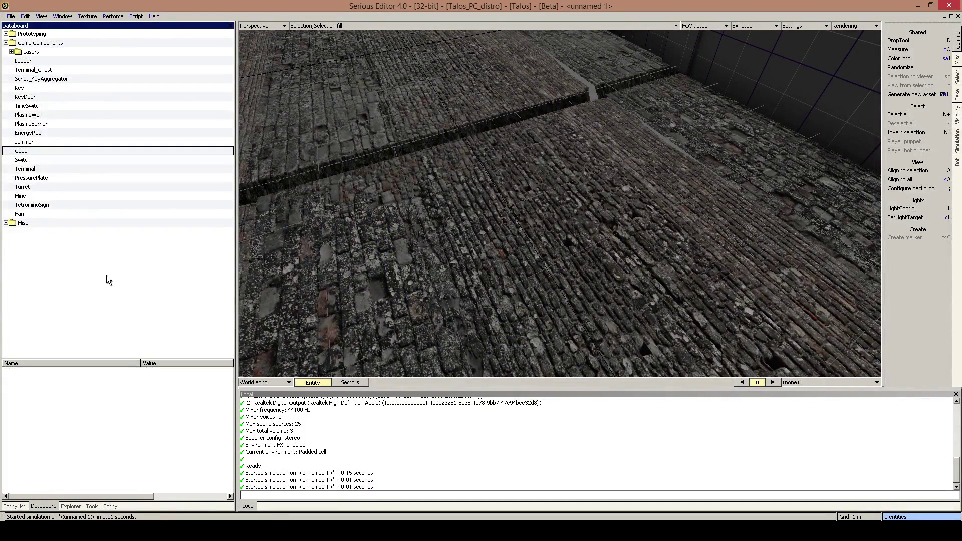
pyautogui.click(566, 321)
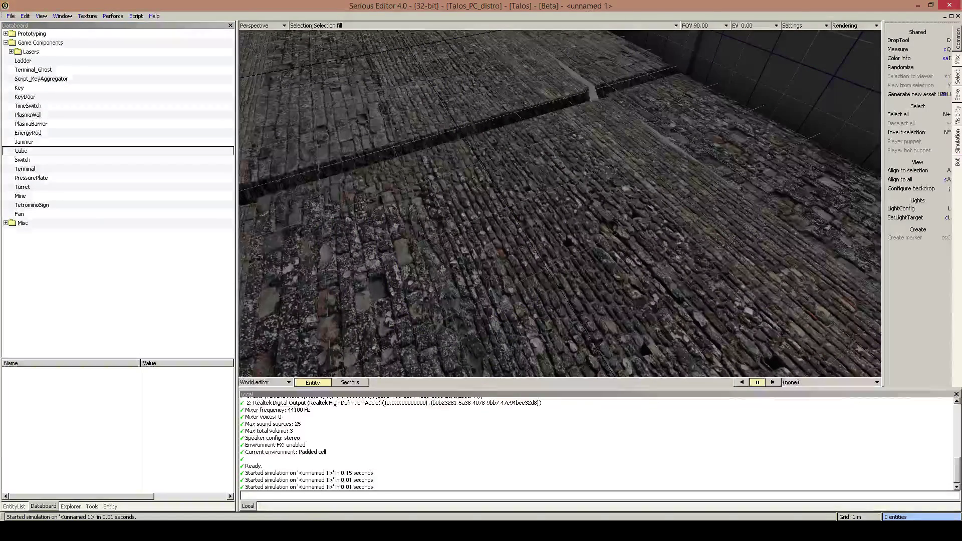